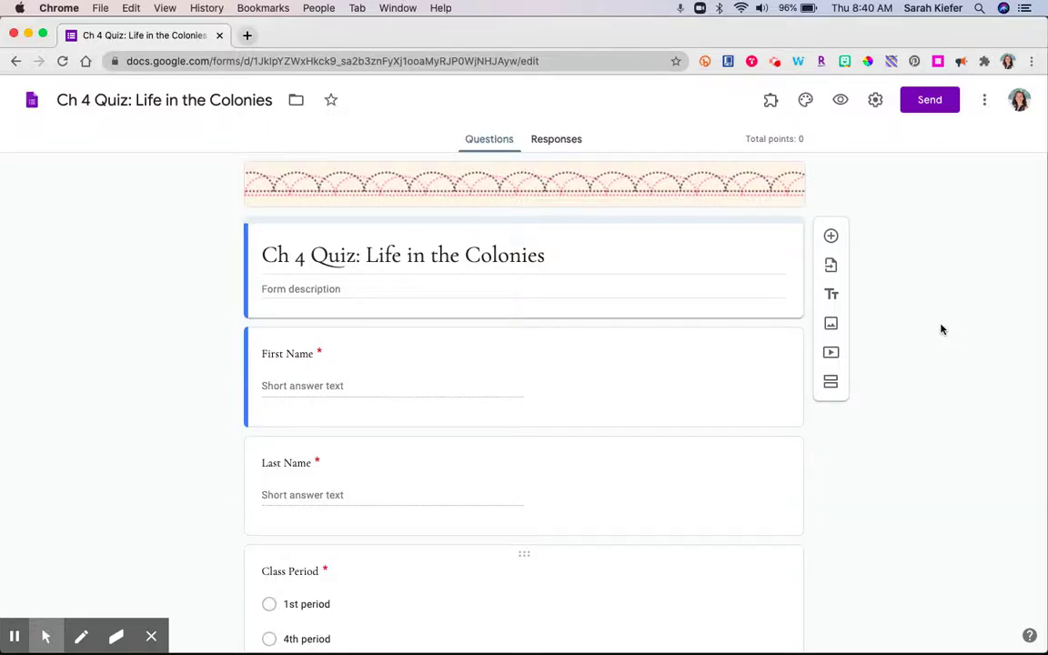
# - Look through the quiz form, from the name and class period fields to the first multiple-choice questions
pyautogui.scroll(-5, 942, 329)
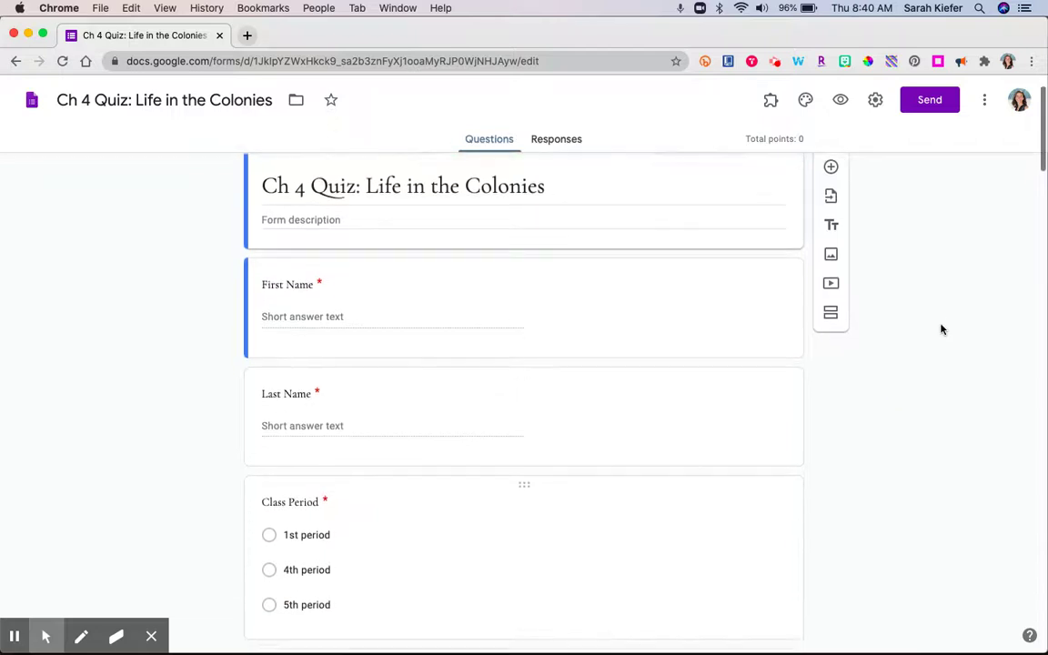
pyautogui.scroll(-6, 941, 329)
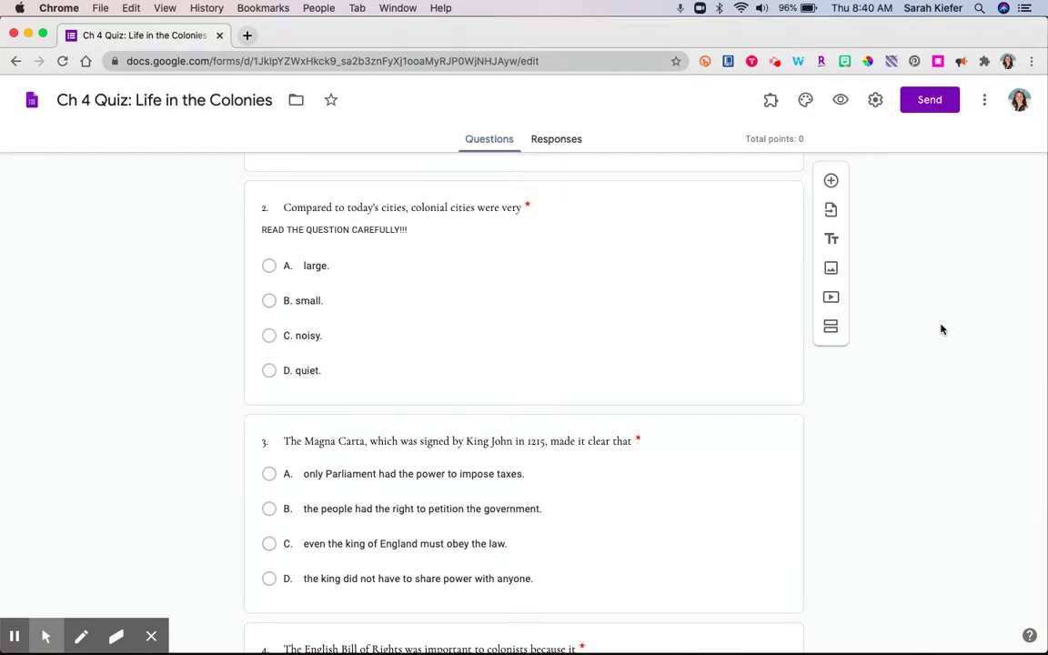
pyautogui.scroll(7, 942, 329)
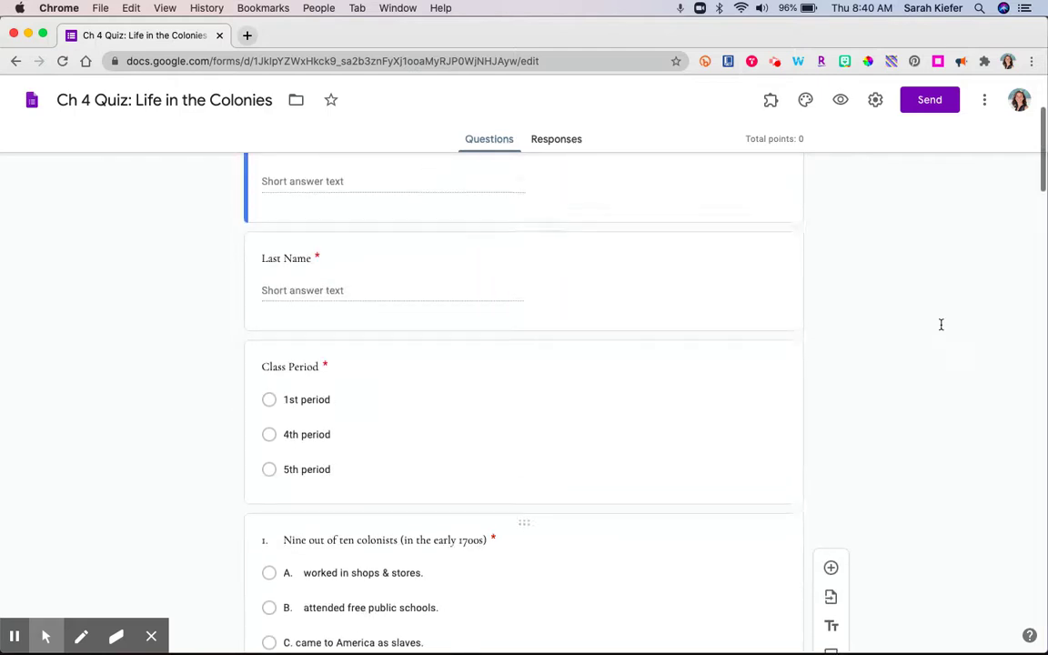
pyautogui.scroll(3, 941, 330)
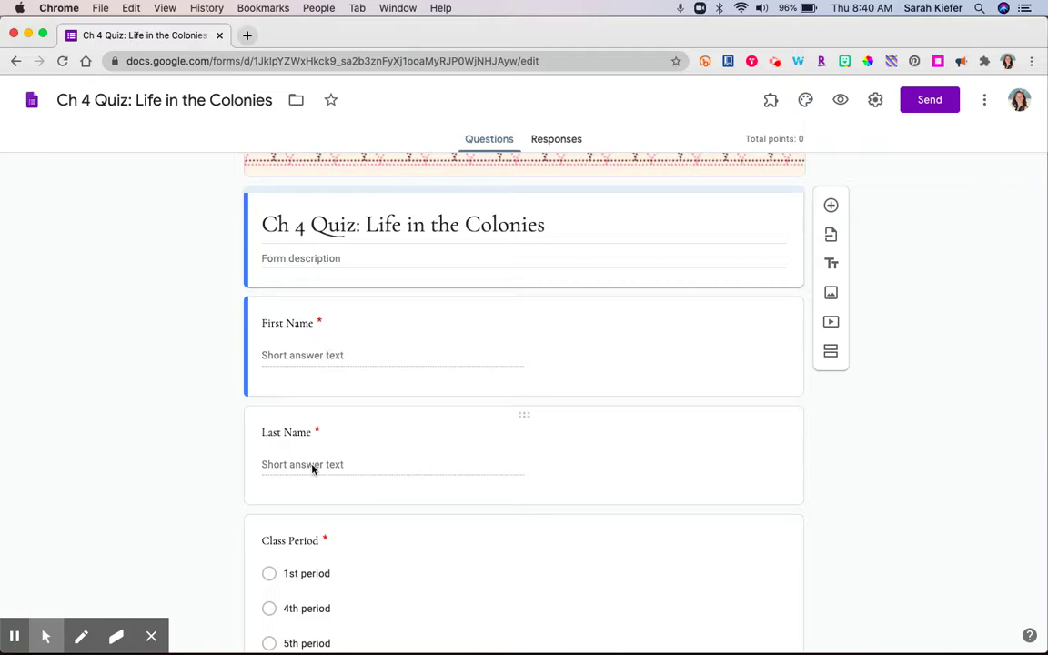
pyautogui.scroll(-2, 242, 502)
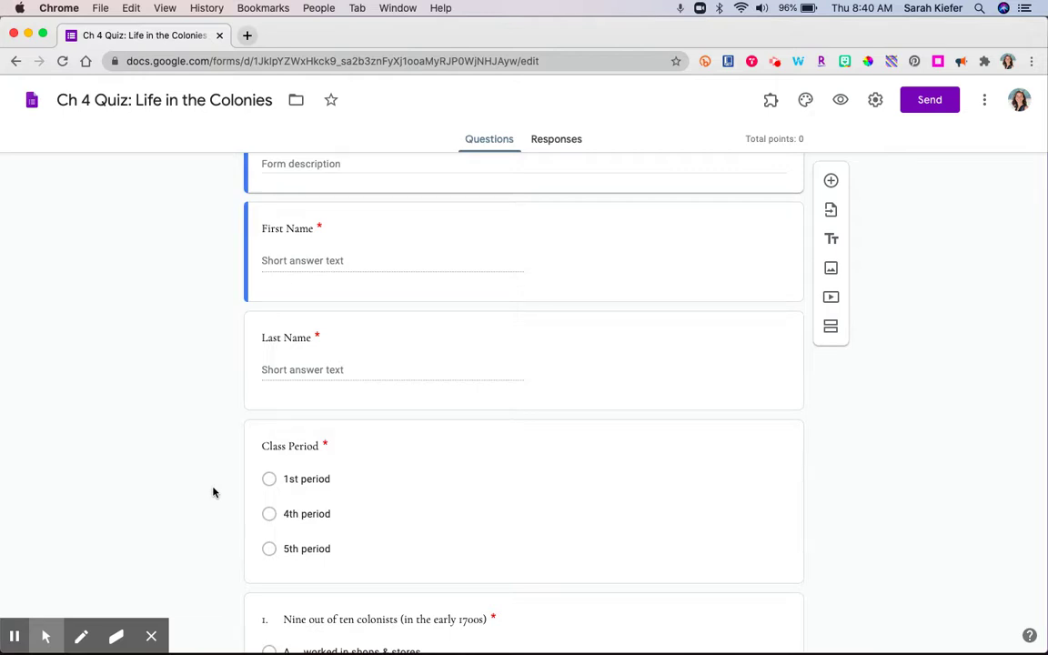
pyautogui.scroll(3, 878, 414)
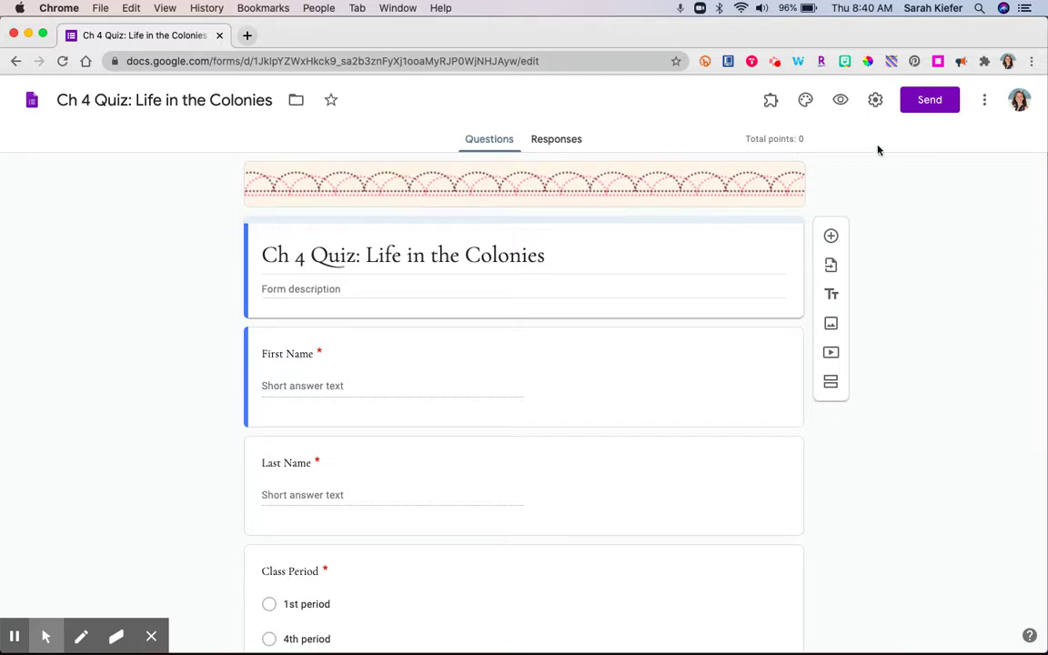
# - Review the form's quiz settings for grade release and what respondents can see, and save them
pyautogui.click(875, 102)
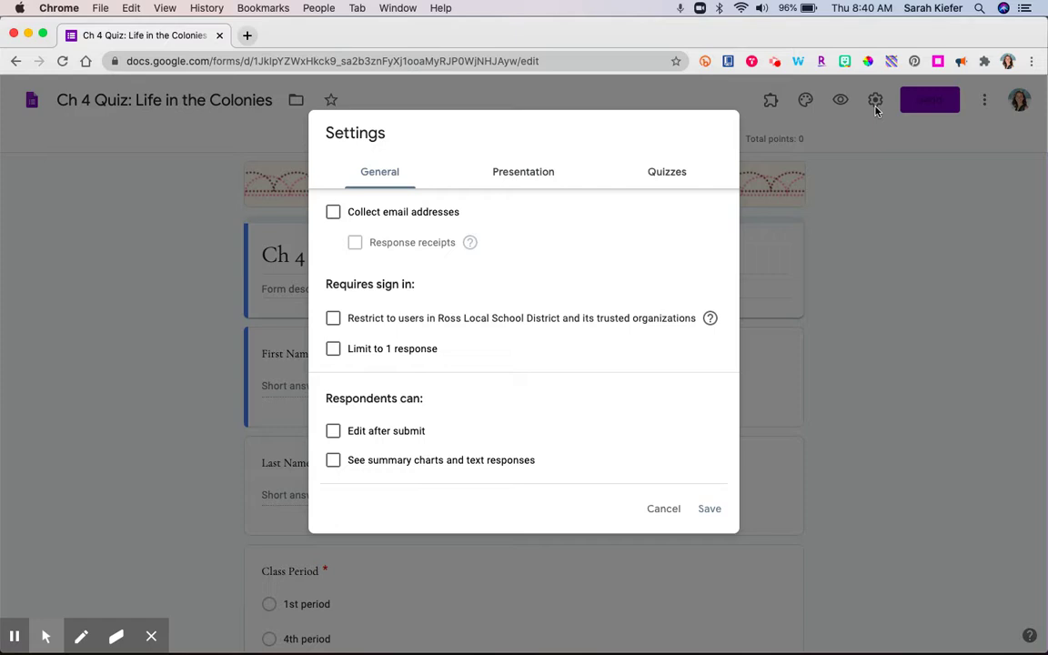
pyautogui.click(665, 182)
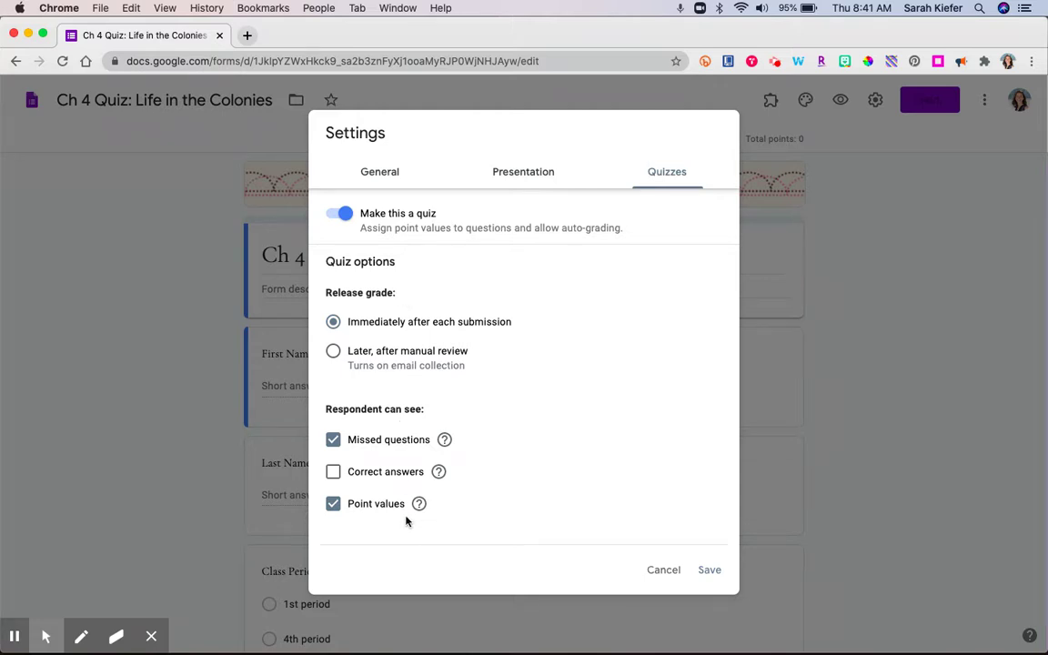
pyautogui.click(708, 573)
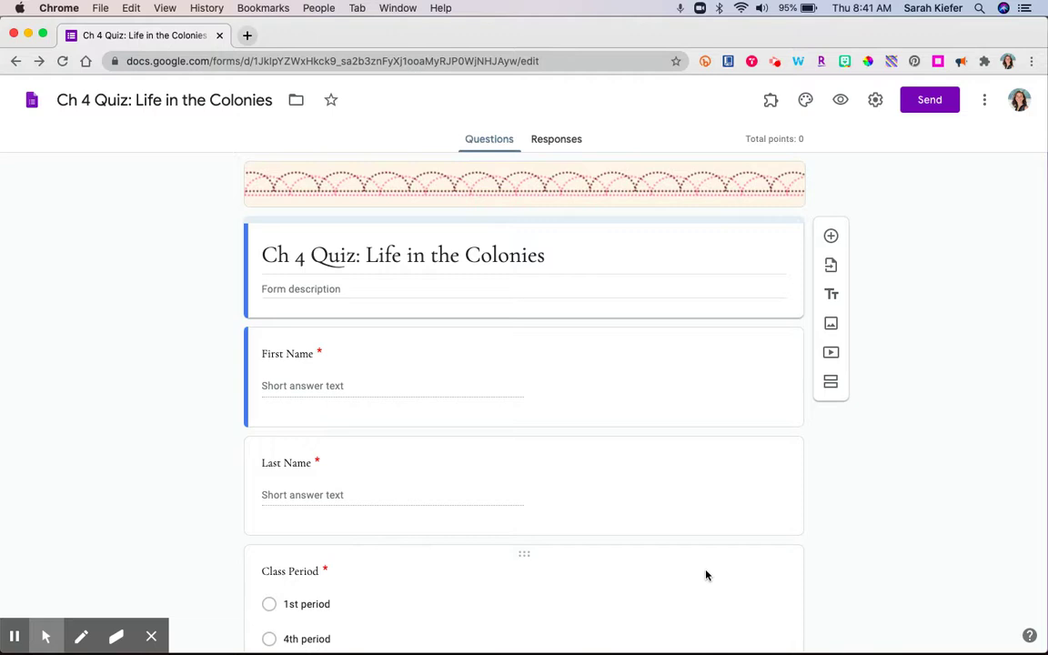
# - Check the point values of the First Name, Last Name and Class Period questions and the quiz's total points
pyautogui.click(622, 414)
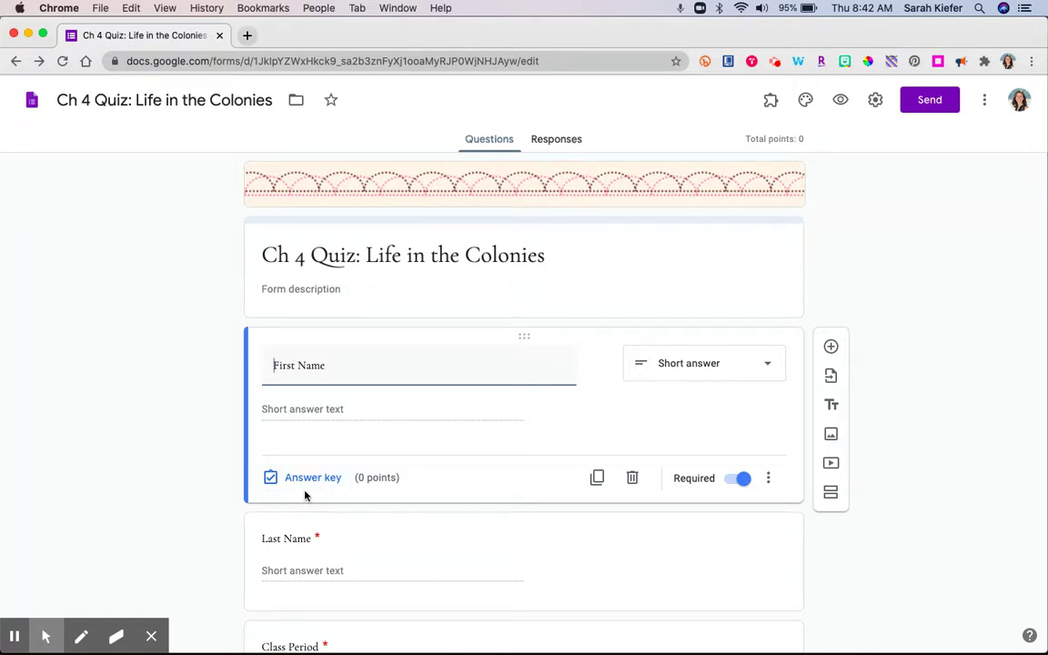
pyautogui.scroll(-1, 305, 495)
pyautogui.scroll(-2, 305, 495)
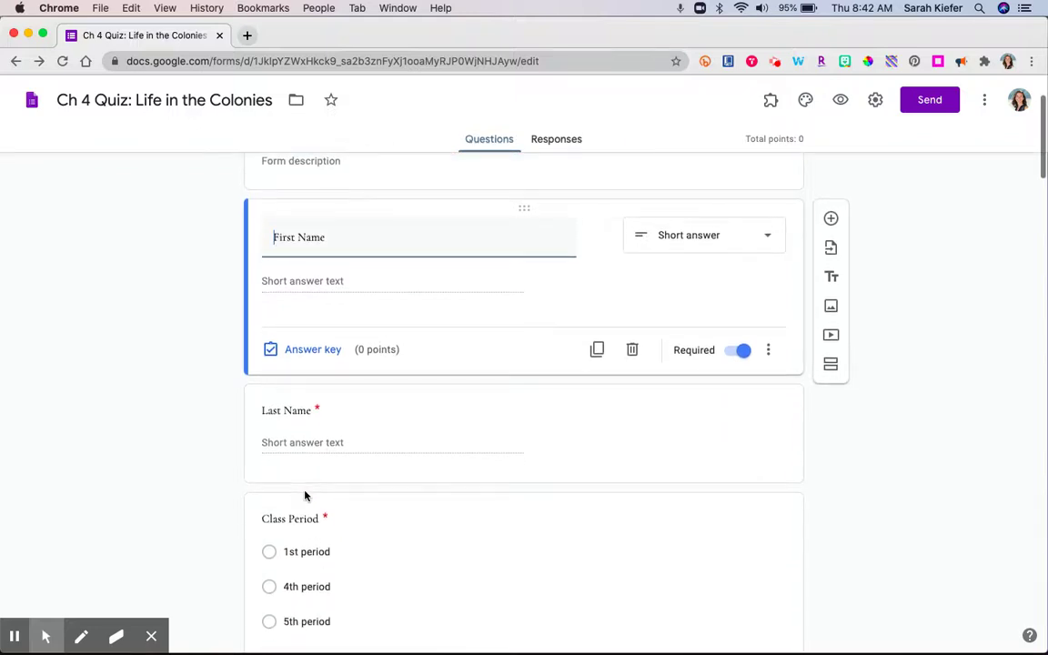
pyautogui.click(351, 469)
pyautogui.scroll(-4, 348, 472)
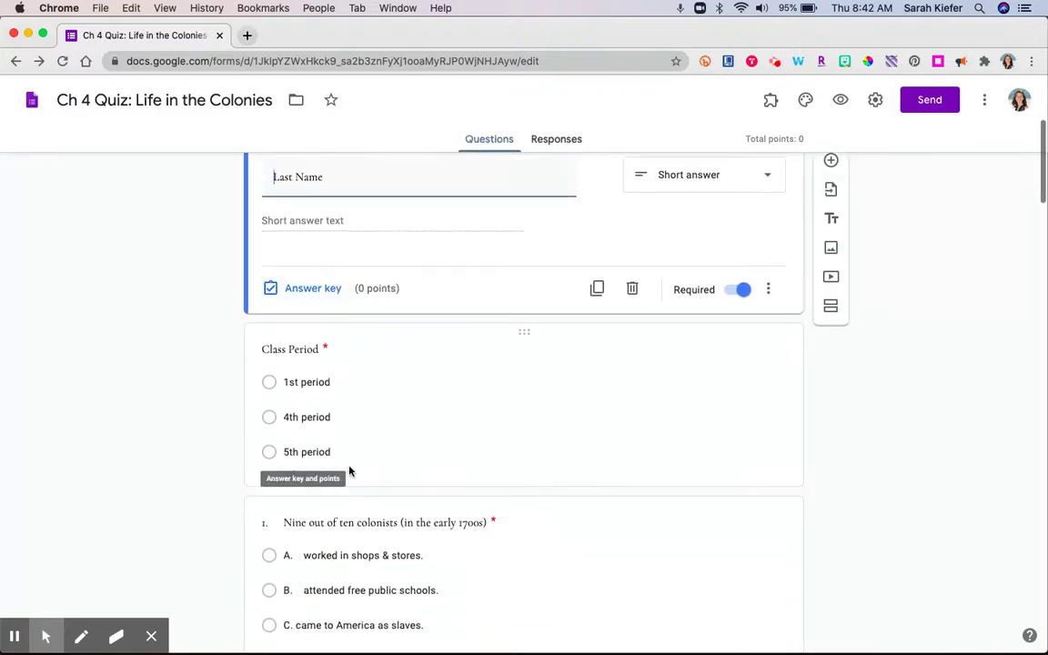
pyautogui.click(348, 470)
pyautogui.scroll(-3, 348, 470)
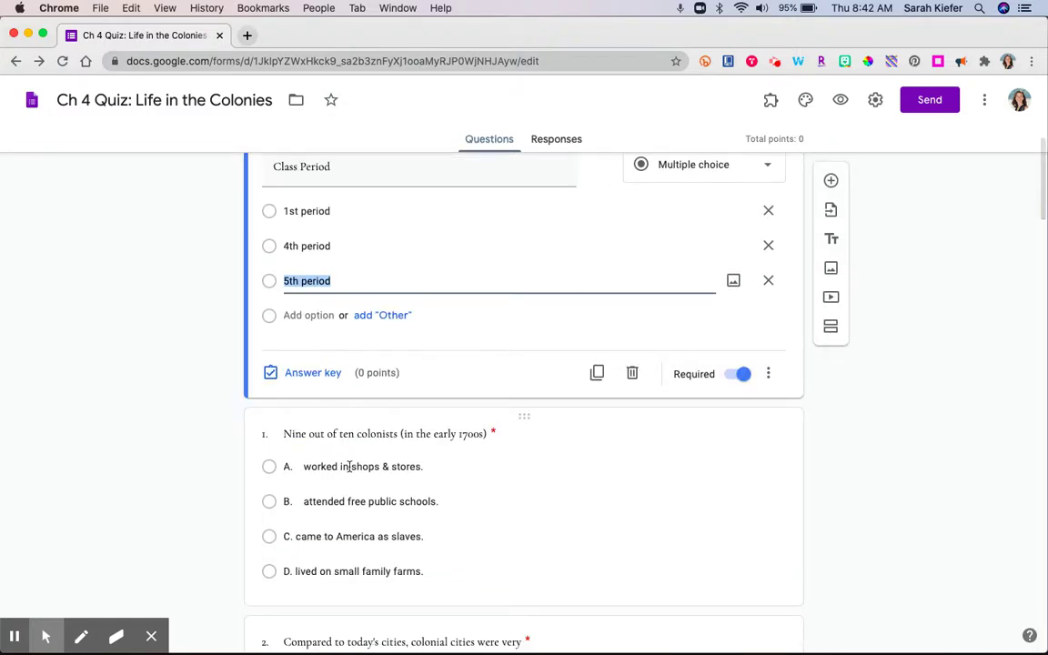
pyautogui.scroll(-1, 348, 471)
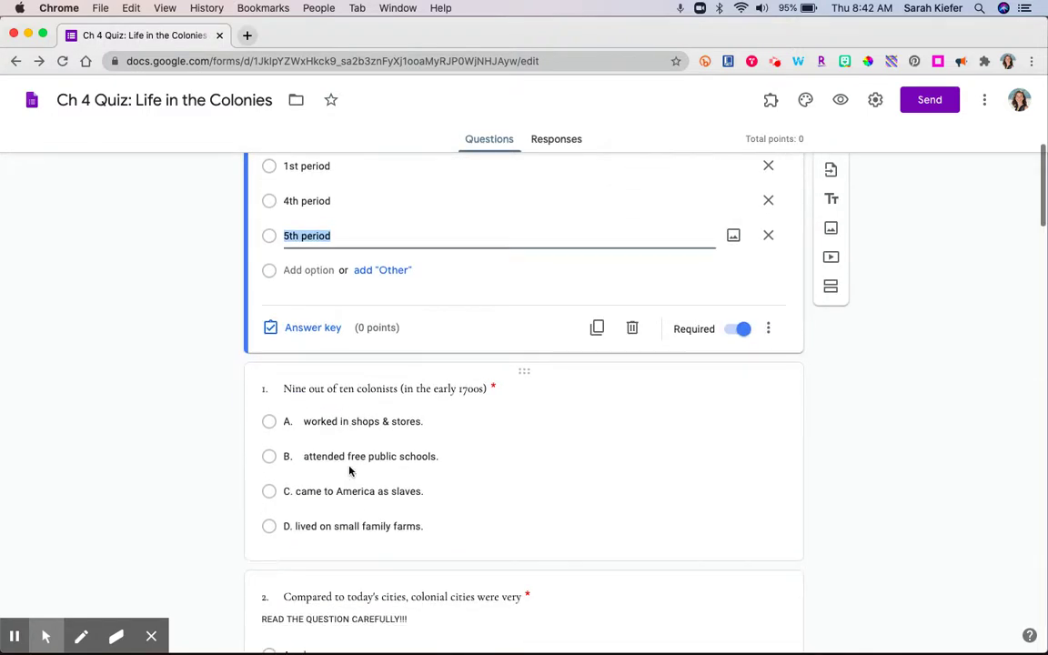
pyautogui.click(748, 139)
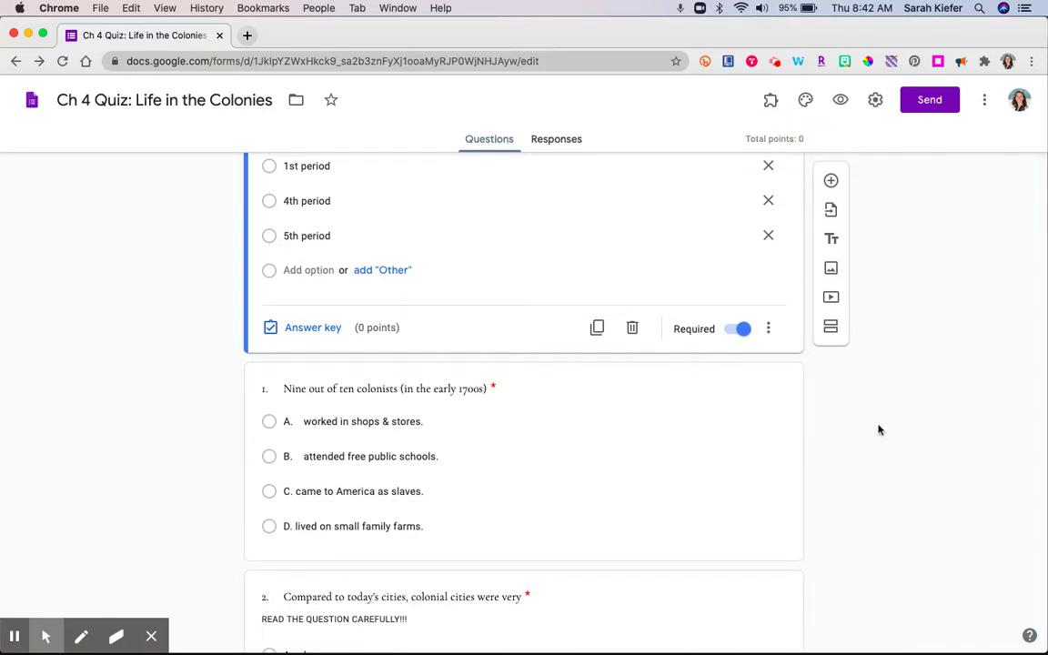
# - Make question 1 worth 1 point and mark only "D. lived on small family farms." as its correct answer
pyautogui.click(615, 525)
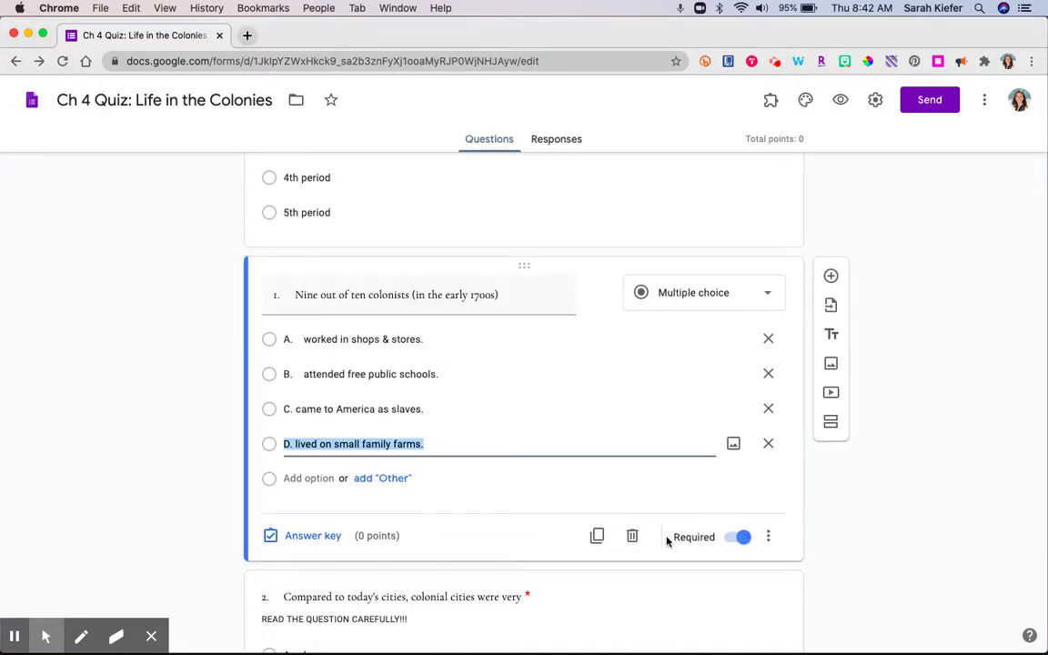
pyautogui.click(325, 537)
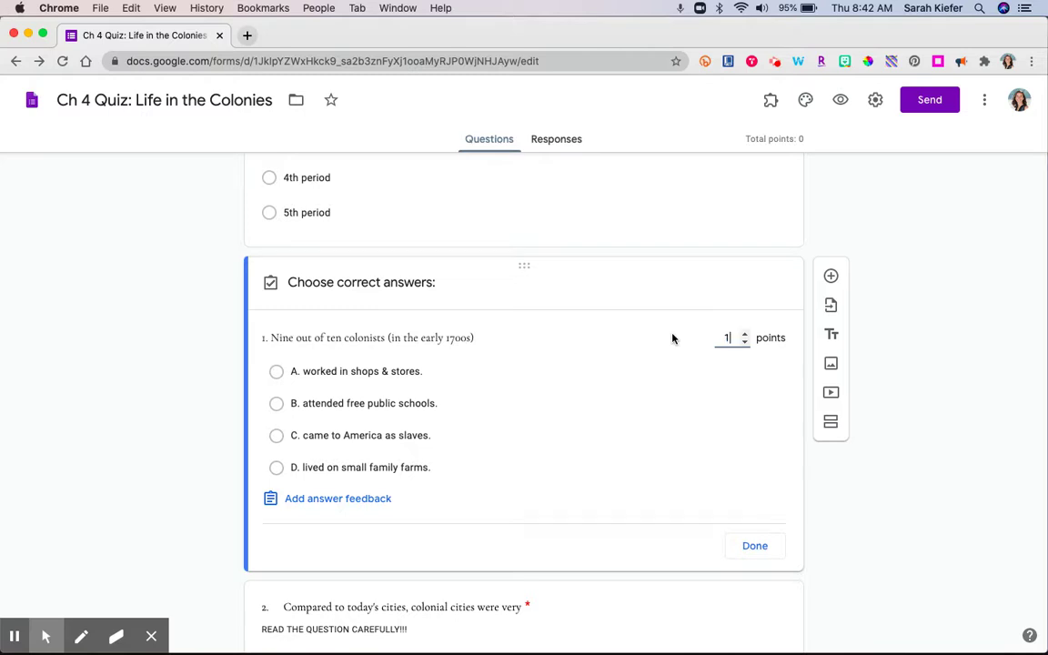
pyautogui.write('1')
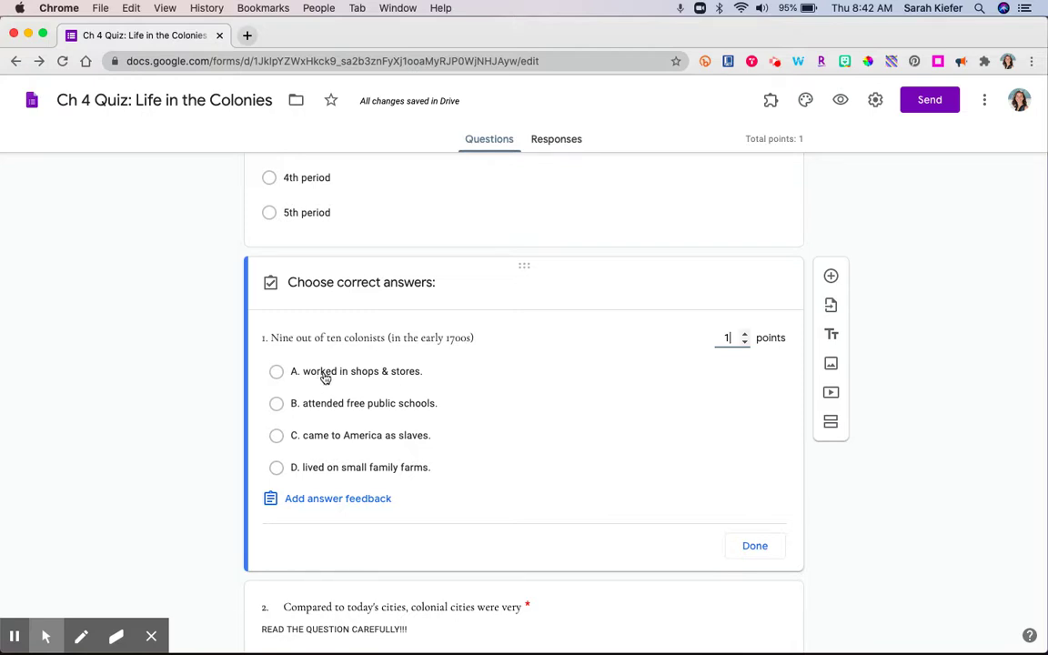
pyautogui.click(326, 375)
pyautogui.click(330, 469)
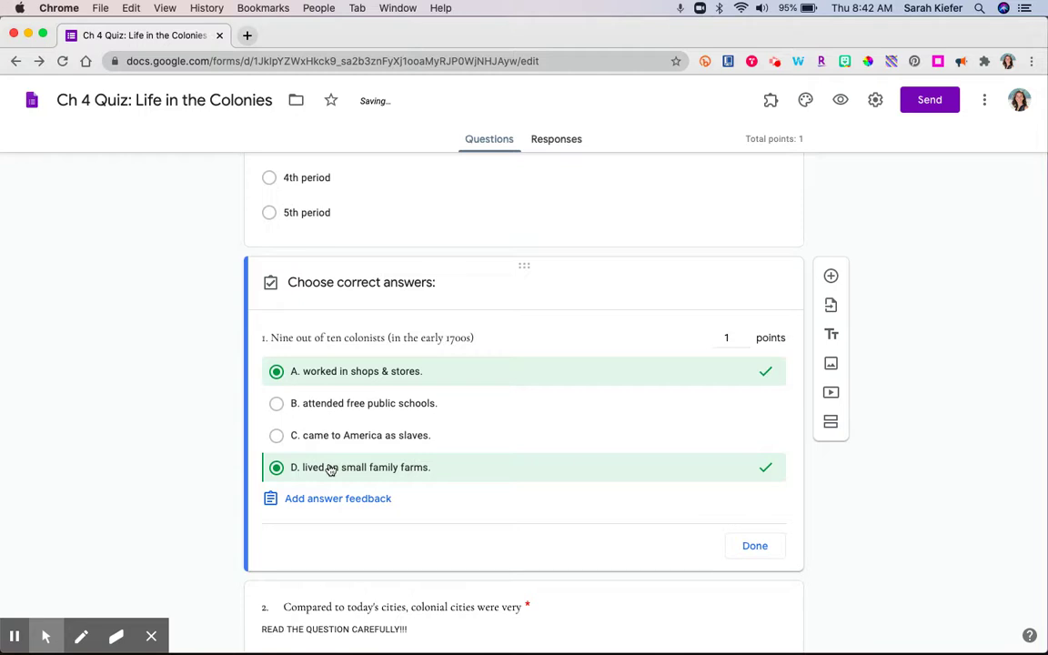
pyautogui.click(276, 373)
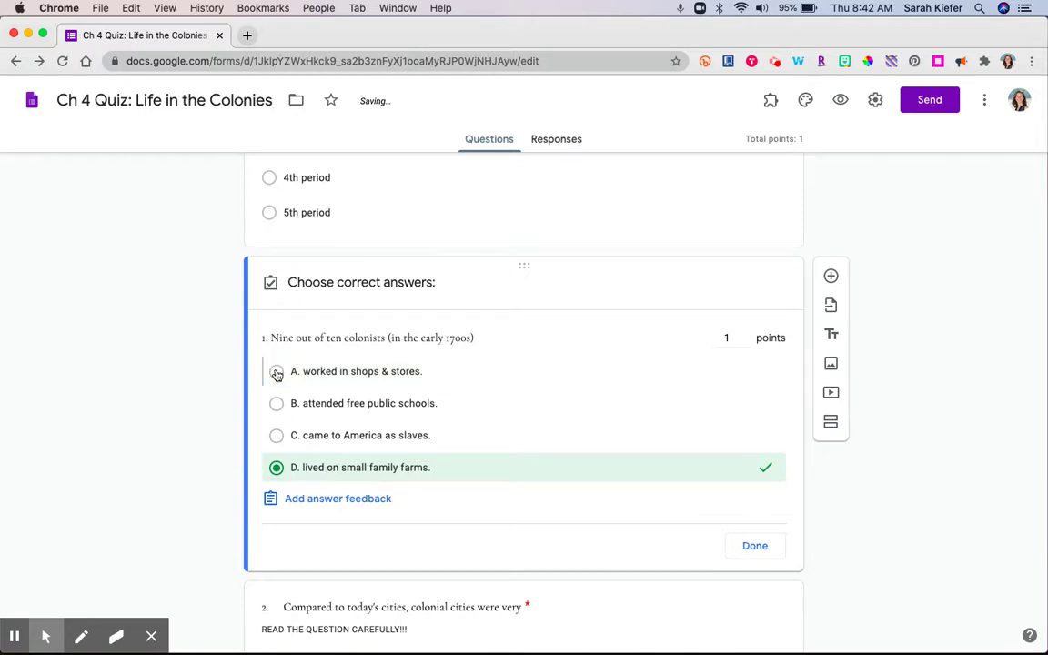
# - Add feedback to question 1: "Please re-read Ch 4 Lesson 3." for incorrect answers and "Great job!" for correct answers
pyautogui.click(335, 501)
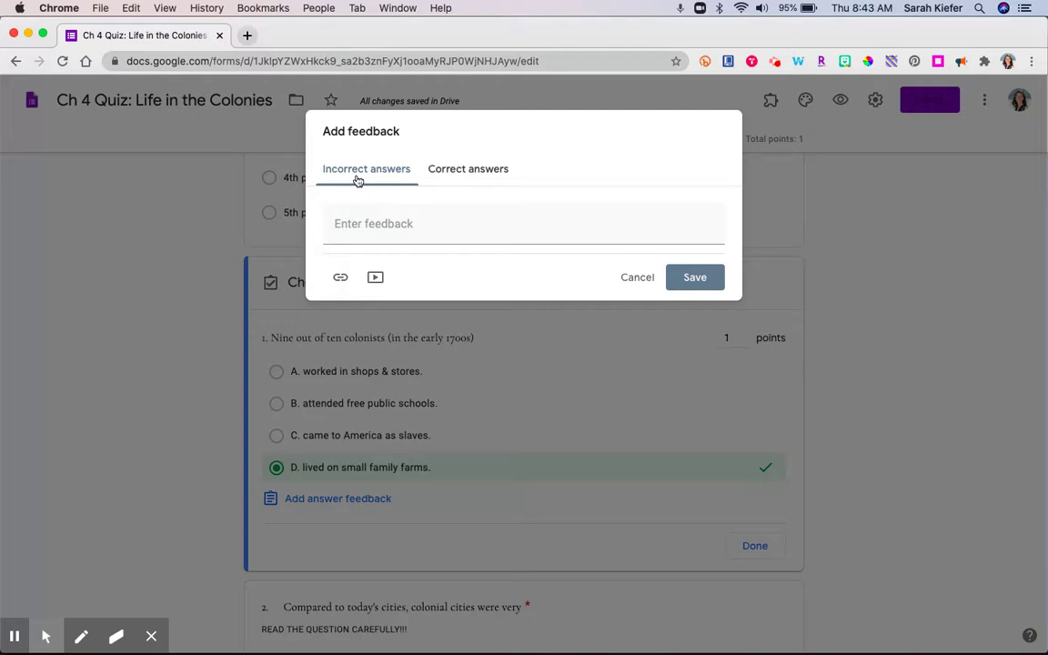
pyautogui.click(369, 227)
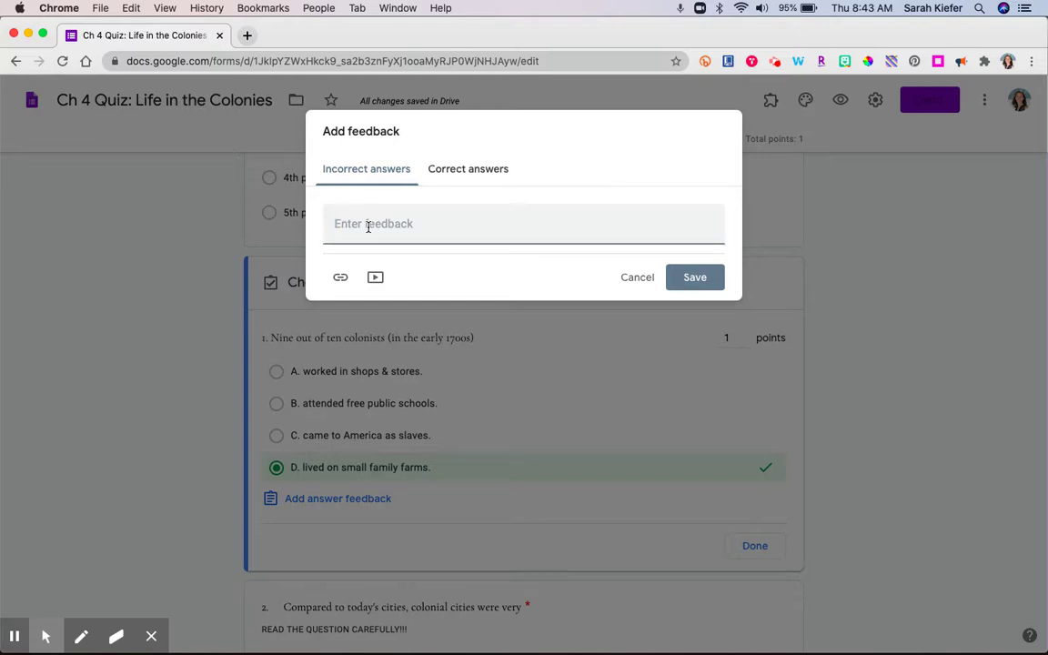
pyautogui.write('Please re-read Ch 4 Lesson 3.')
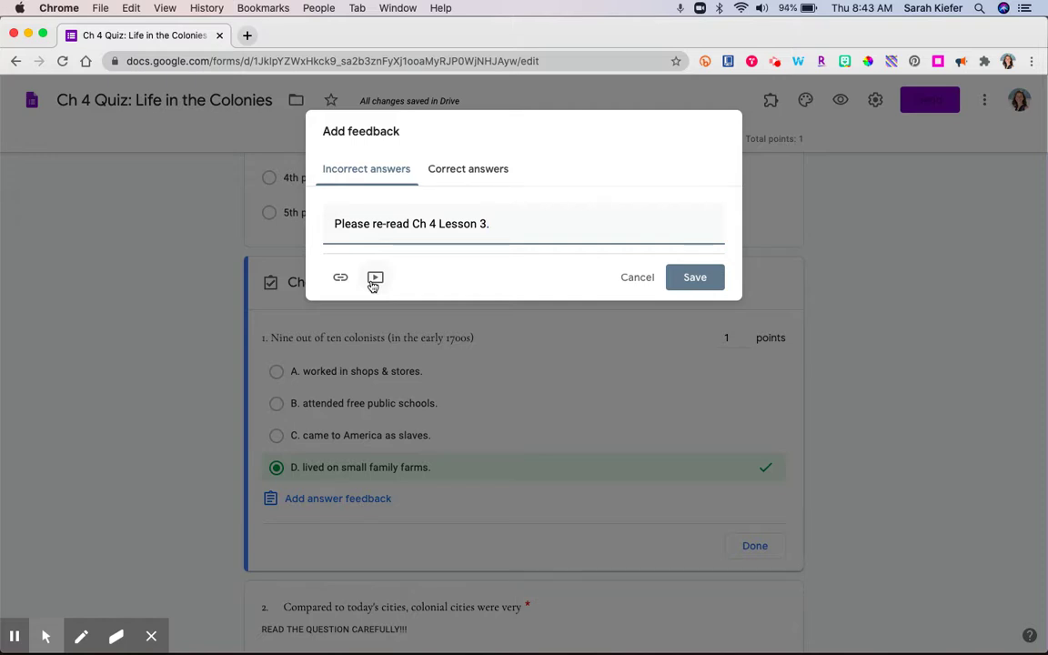
pyautogui.click(454, 172)
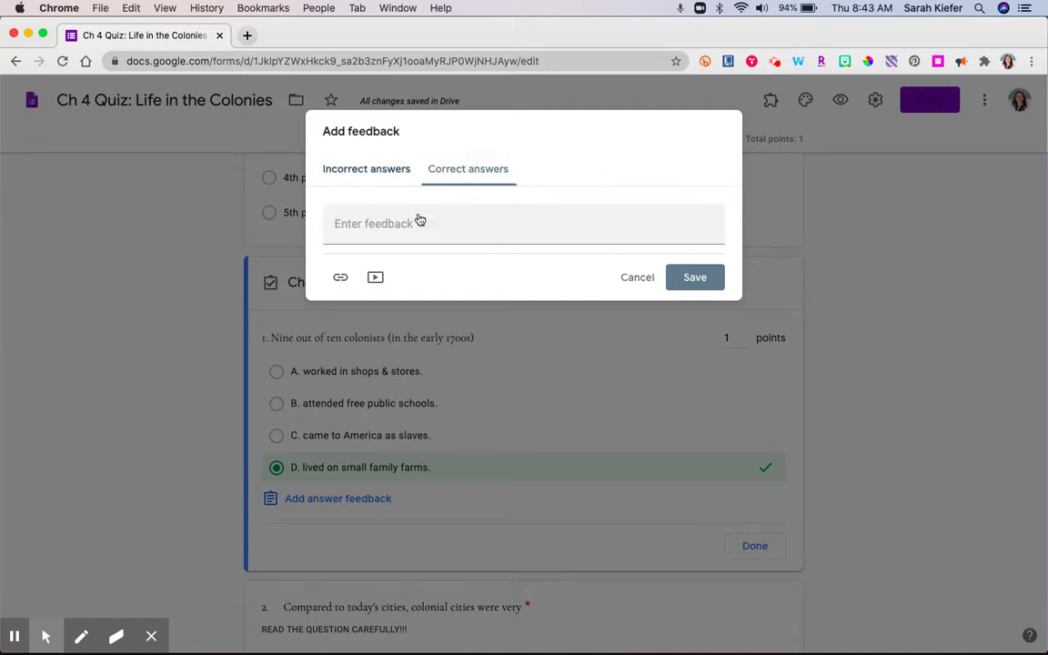
pyautogui.click(410, 223)
pyautogui.write('Great')
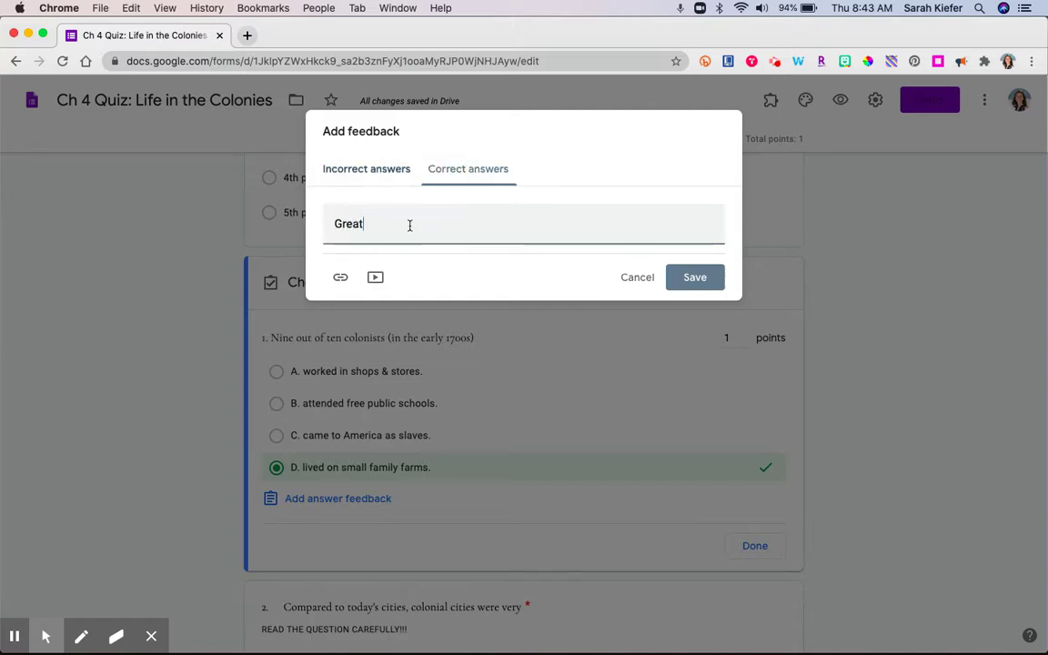
pyautogui.write(' job!')
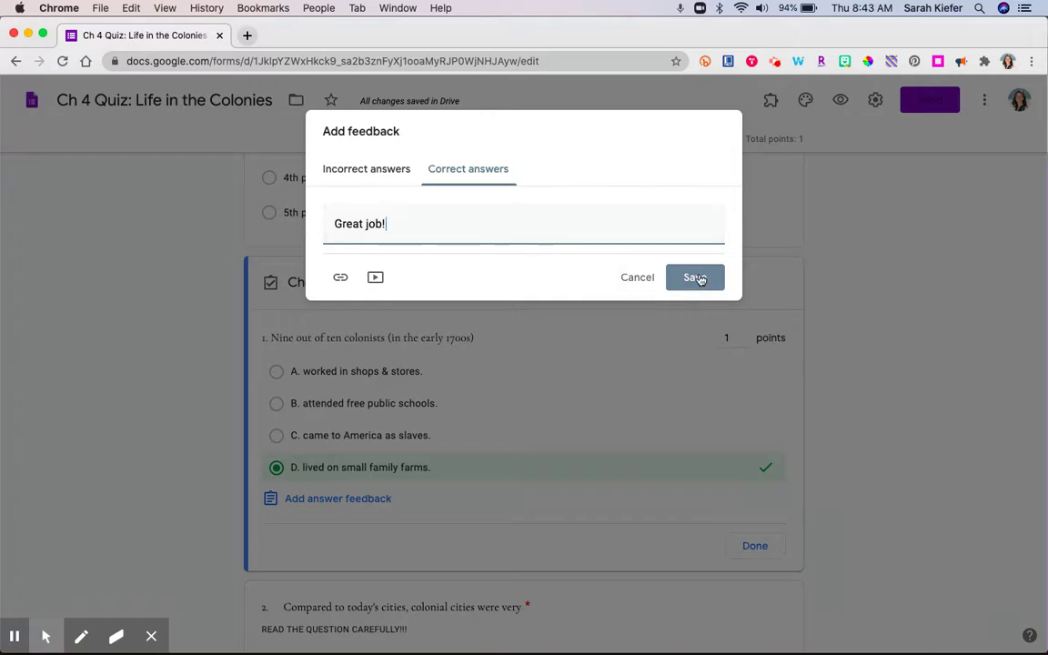
pyautogui.click(696, 277)
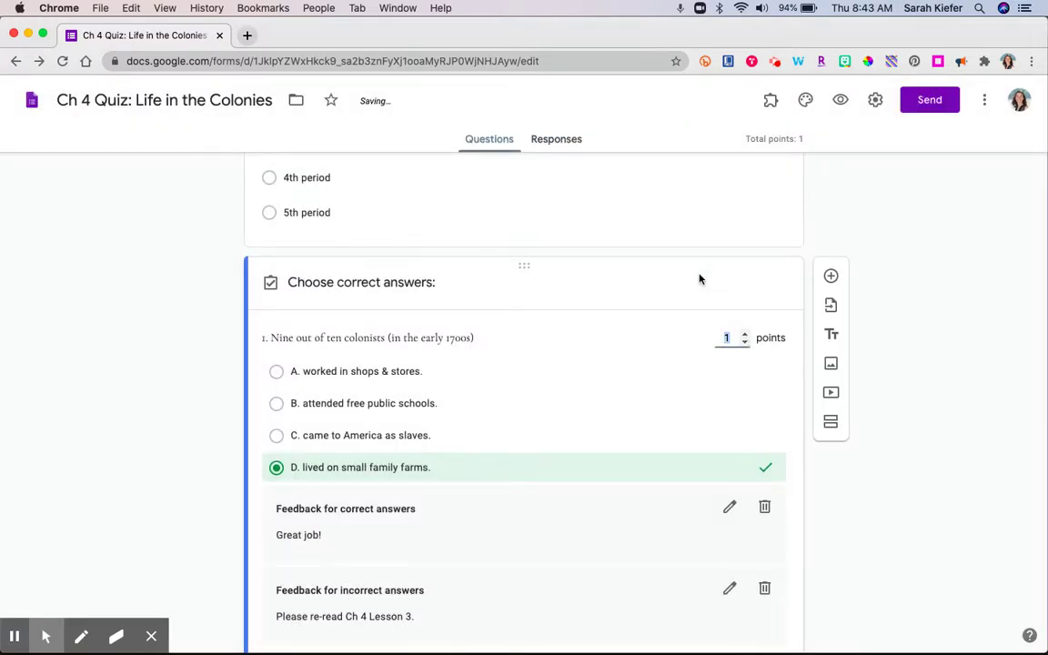
# - Make question 2 worth 1 point with "B. small." as the correct answer, leave its feedback empty and finish its answer key
pyautogui.scroll(-5, 699, 278)
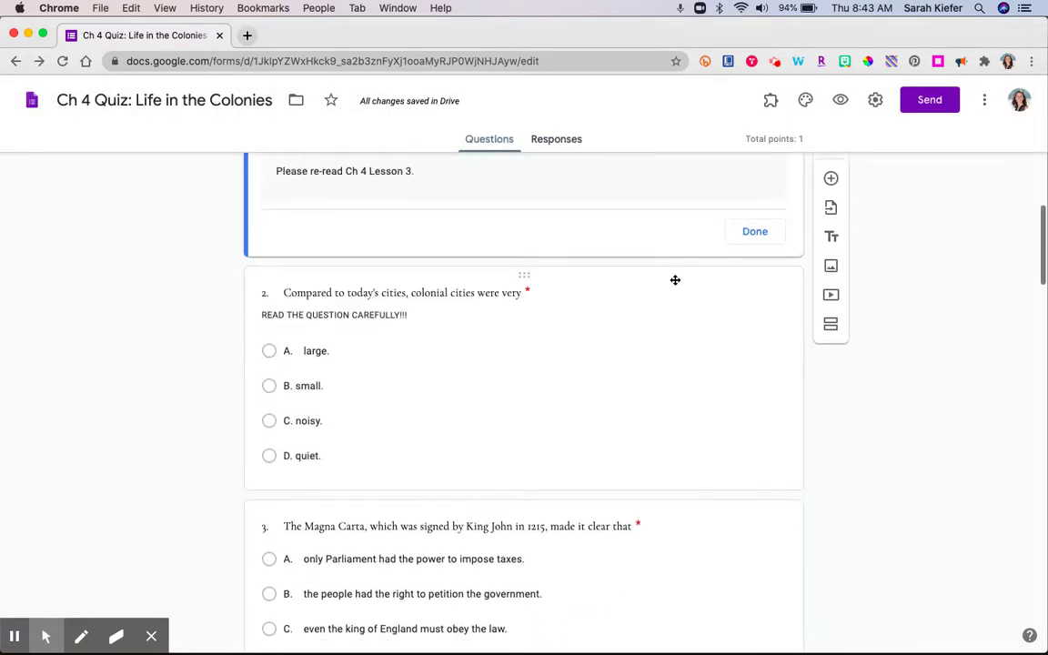
pyautogui.click(619, 296)
pyautogui.scroll(-3, 619, 296)
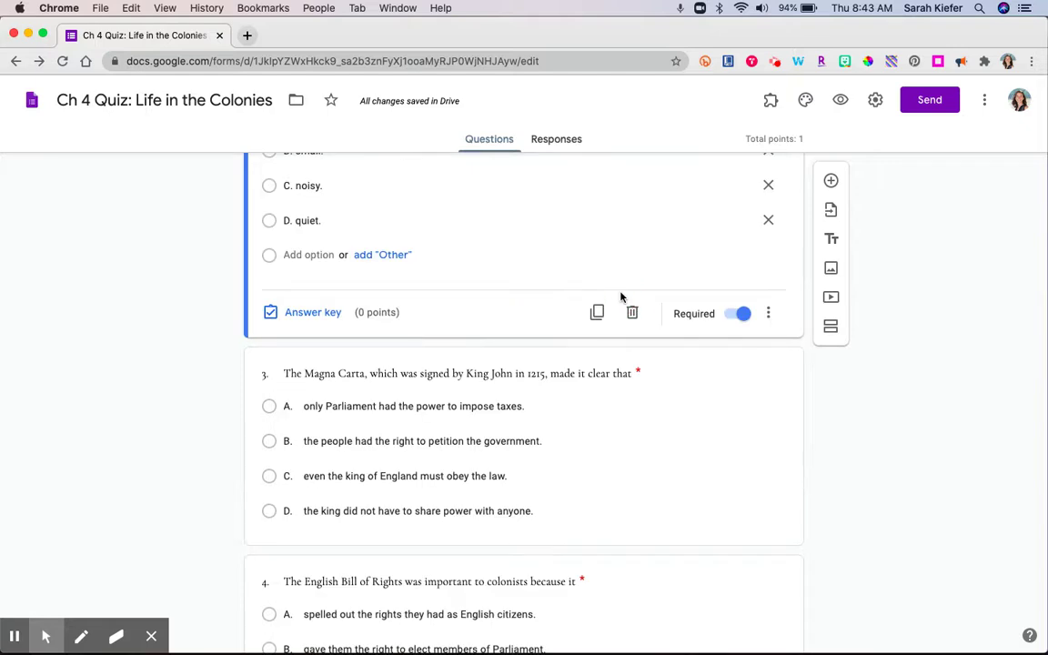
pyautogui.click(313, 312)
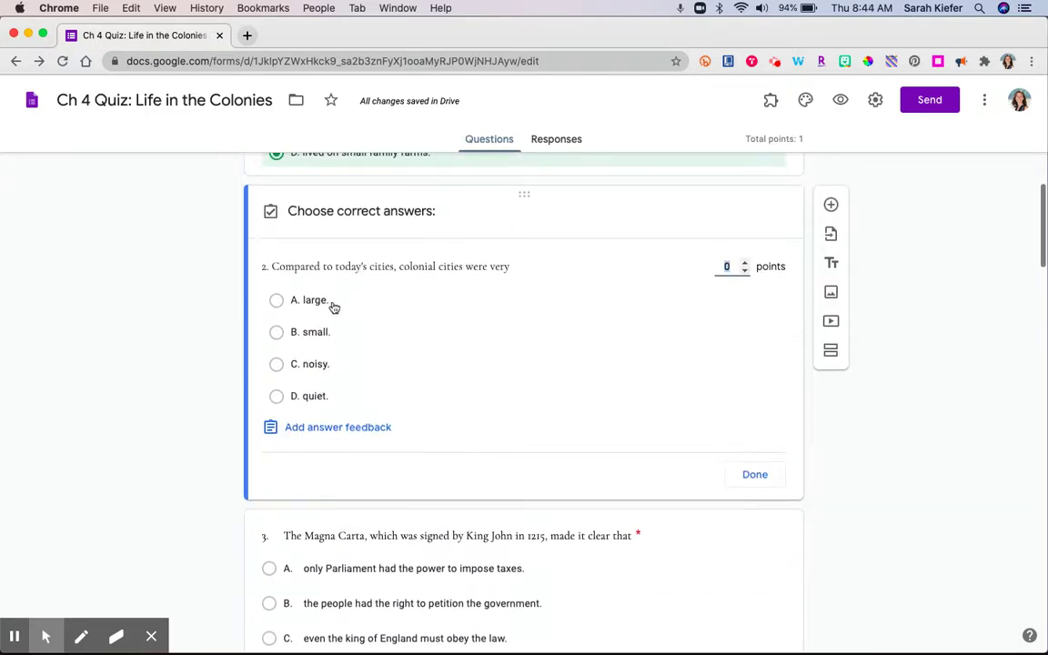
pyautogui.write('1')
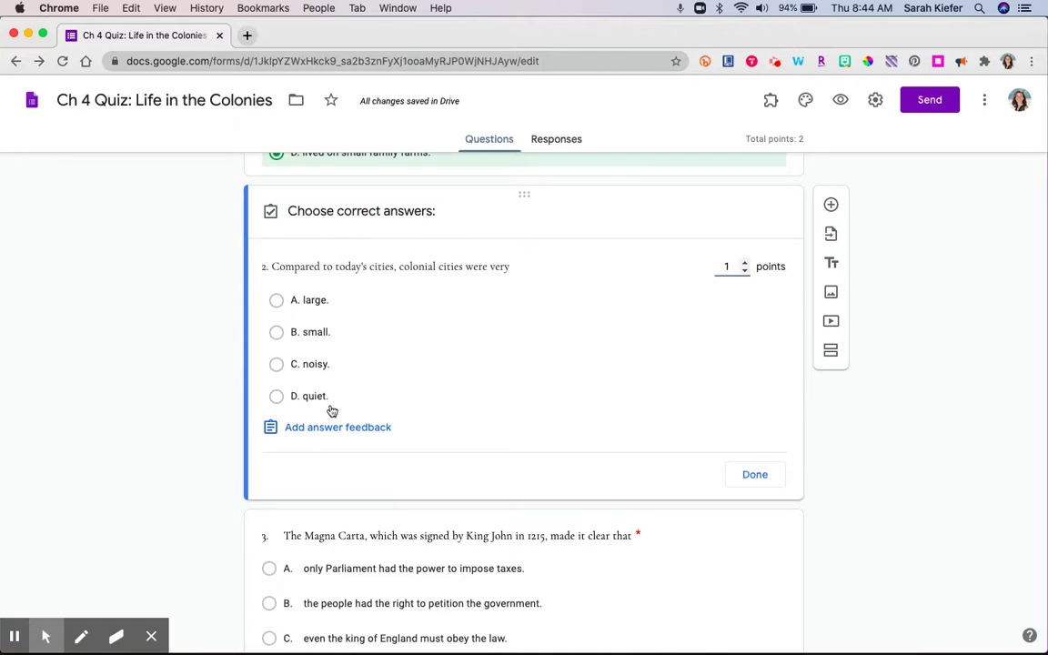
pyautogui.click(312, 334)
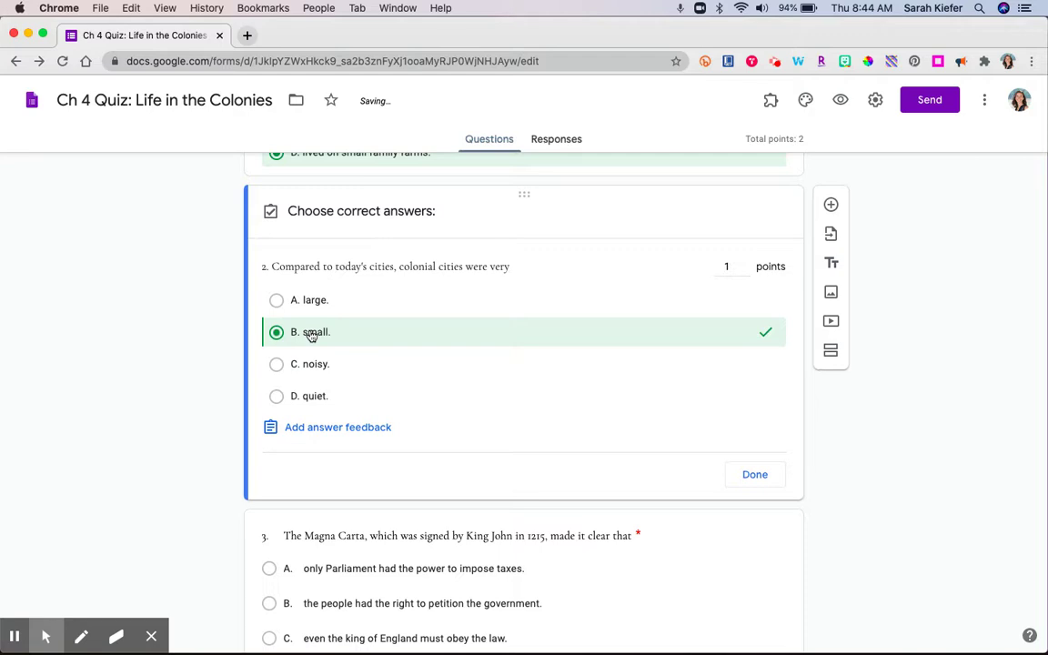
pyautogui.click(343, 438)
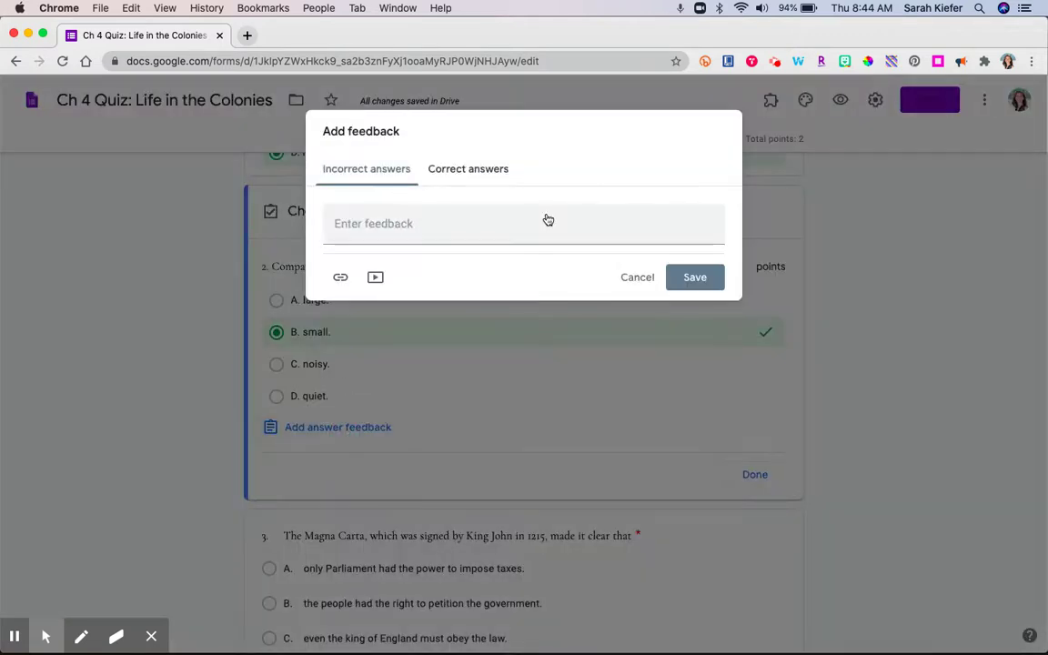
pyautogui.click(694, 276)
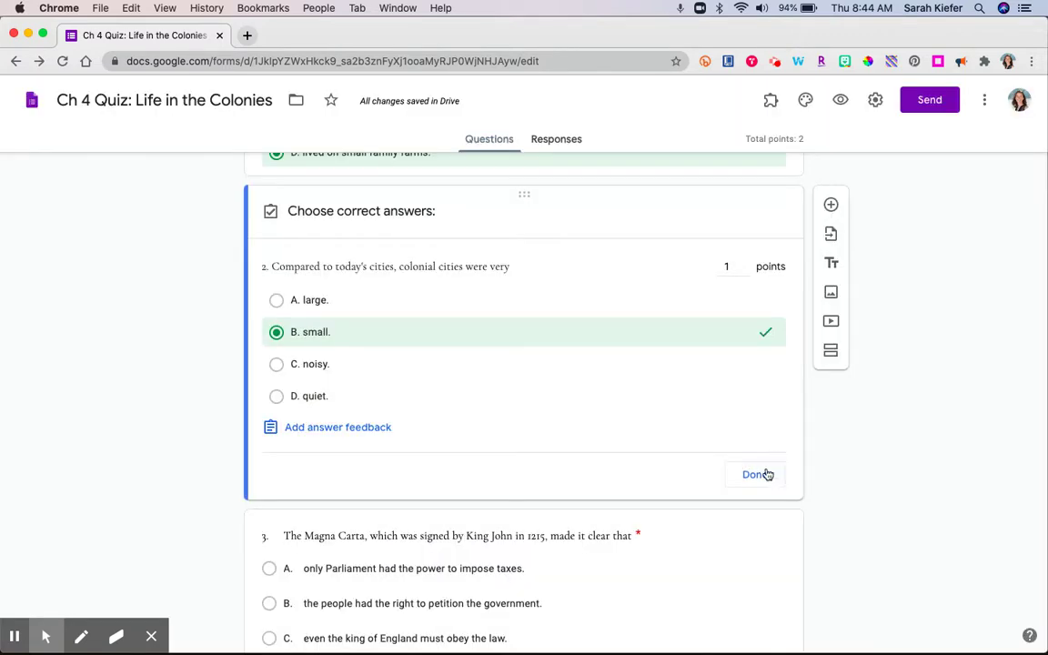
pyautogui.click(755, 474)
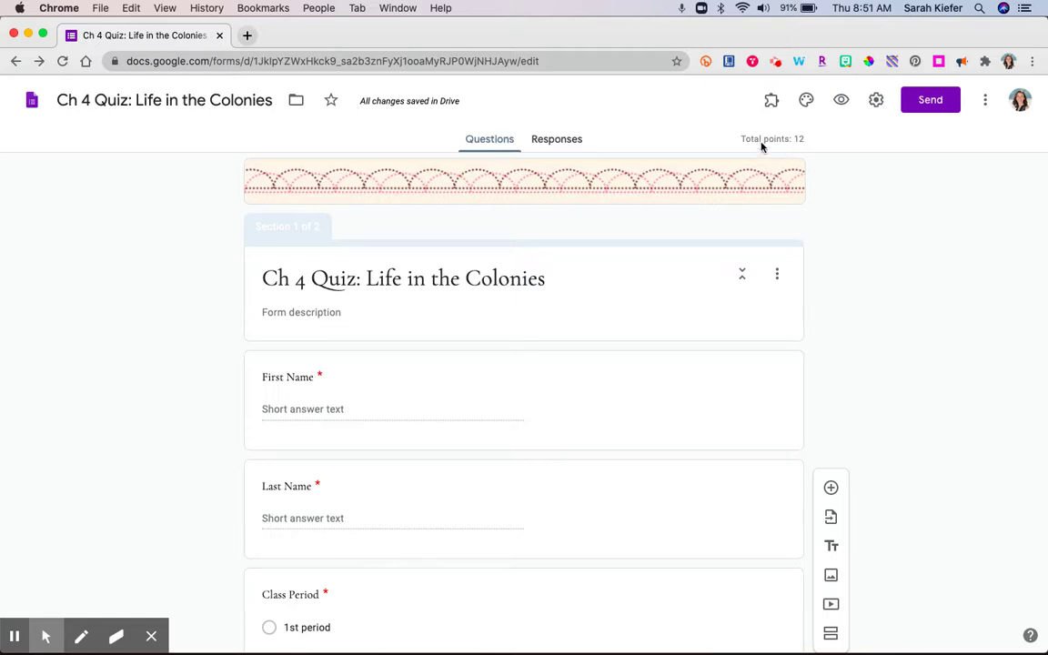
# - Preview the quiz and fill in First Name "FAKE", Last Name "Student" and Class Period "1st period"
pyautogui.moveTo(732, 143); pyautogui.dragTo(807, 139)
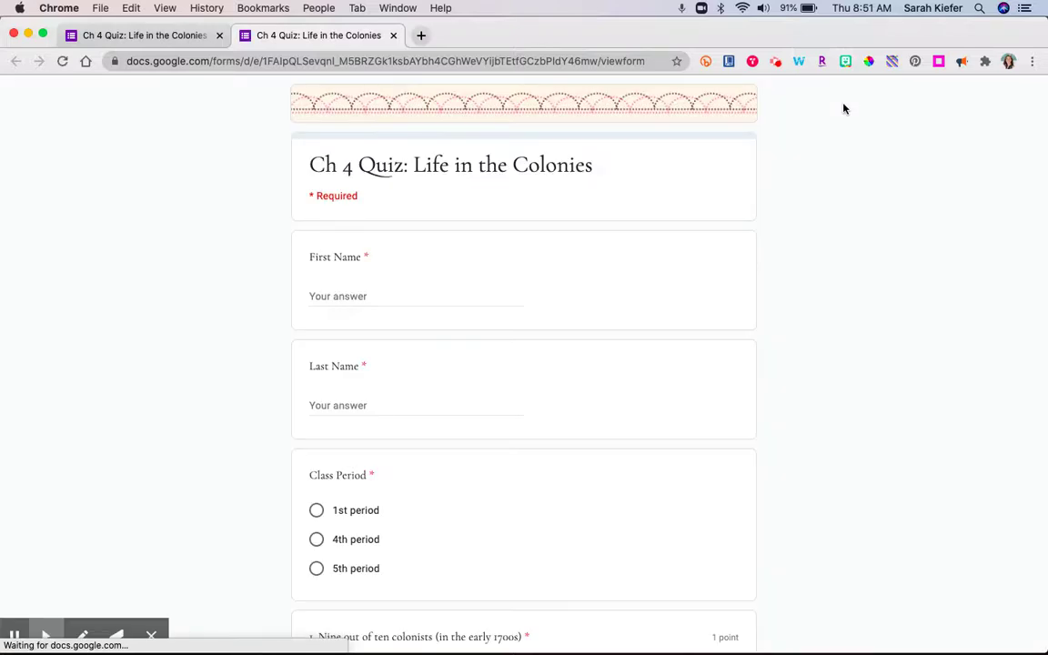
pyautogui.click(460, 296)
pyautogui.write('ANSWER')
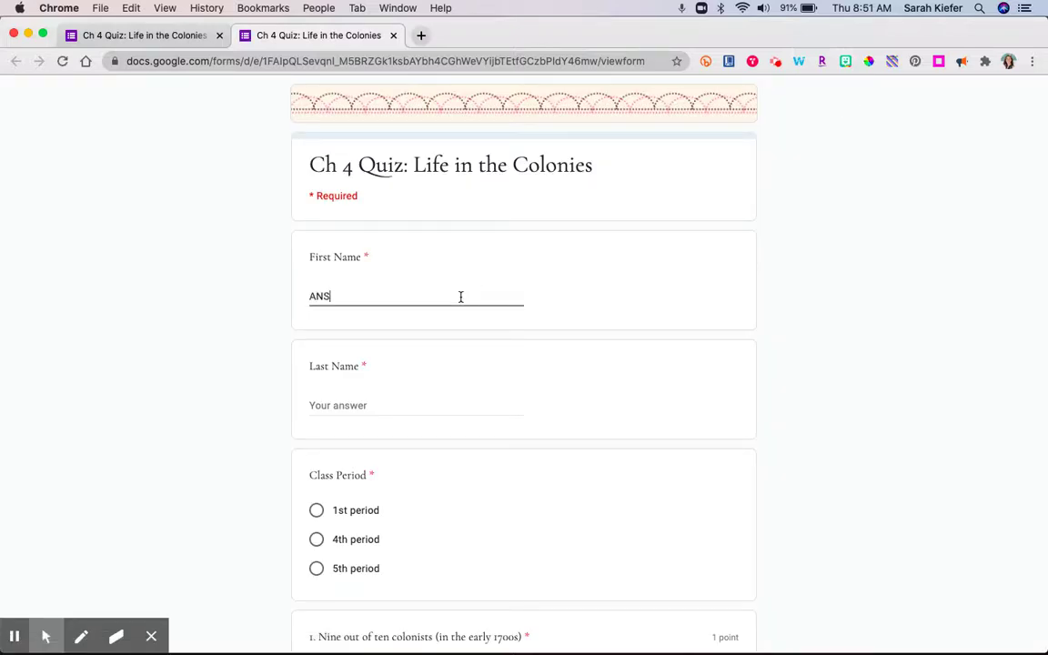
pyautogui.press('BackSpace')
pyautogui.press('BackSpace')
pyautogui.press('BackSpace')
pyautogui.press('BackSpace')
pyautogui.press('BackSpace')
pyautogui.press('BackSpace')
pyautogui.write('FAKE')
pyautogui.press('Tab')
pyautogui.write('Student')
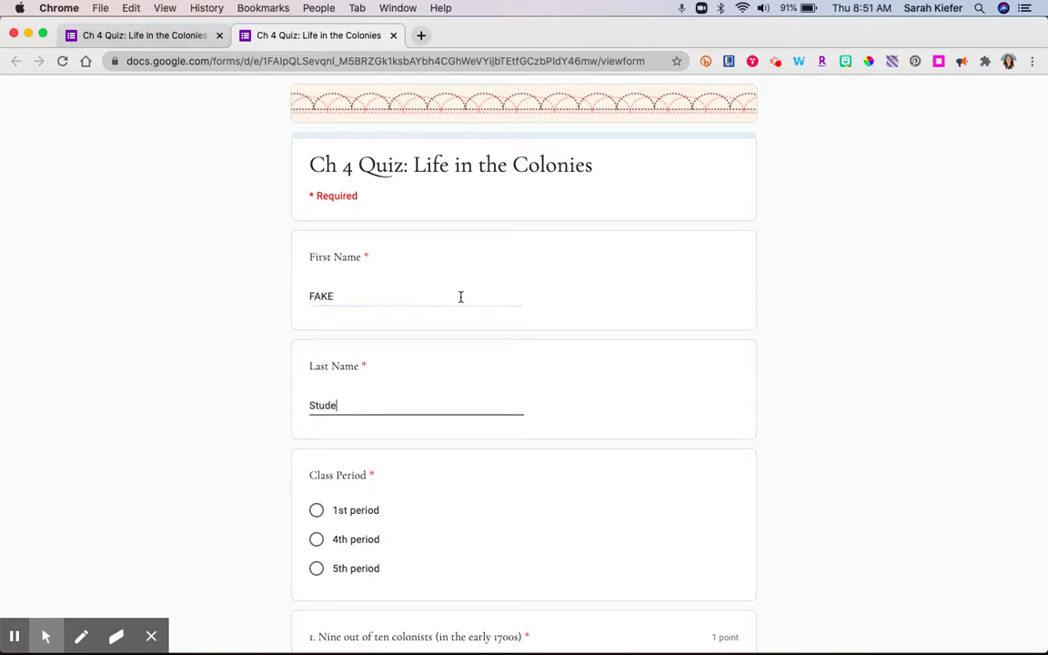
pyautogui.click(316, 512)
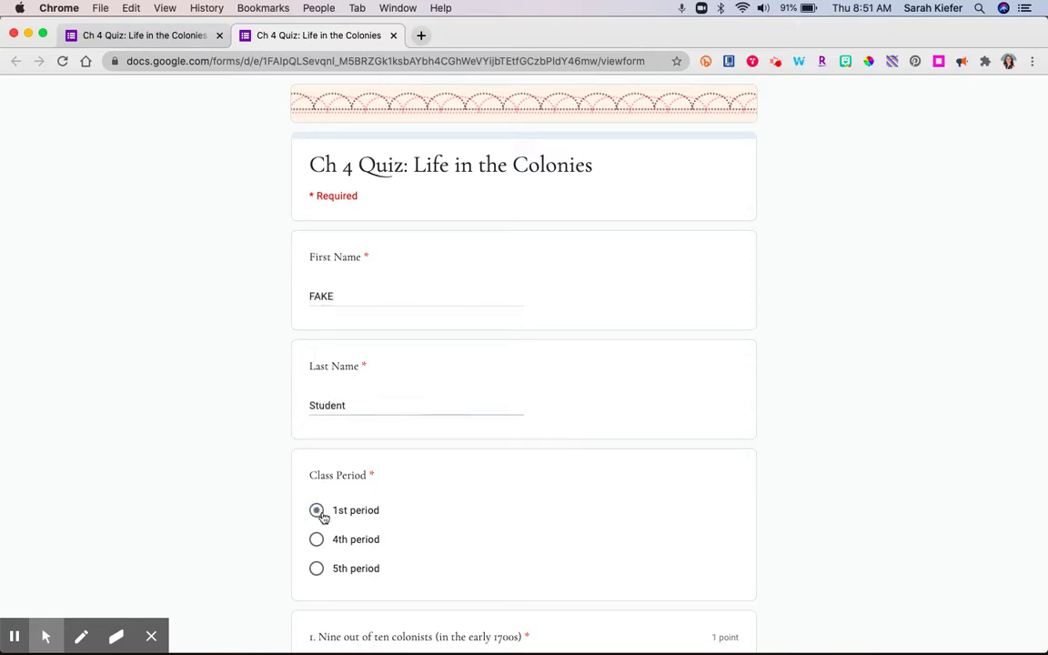
# - Answer the multiple-choice questions on the colonies with option C for question 1, A for question 2 and C for question 3
pyautogui.scroll(-3, 322, 517)
pyautogui.scroll(-1, 323, 517)
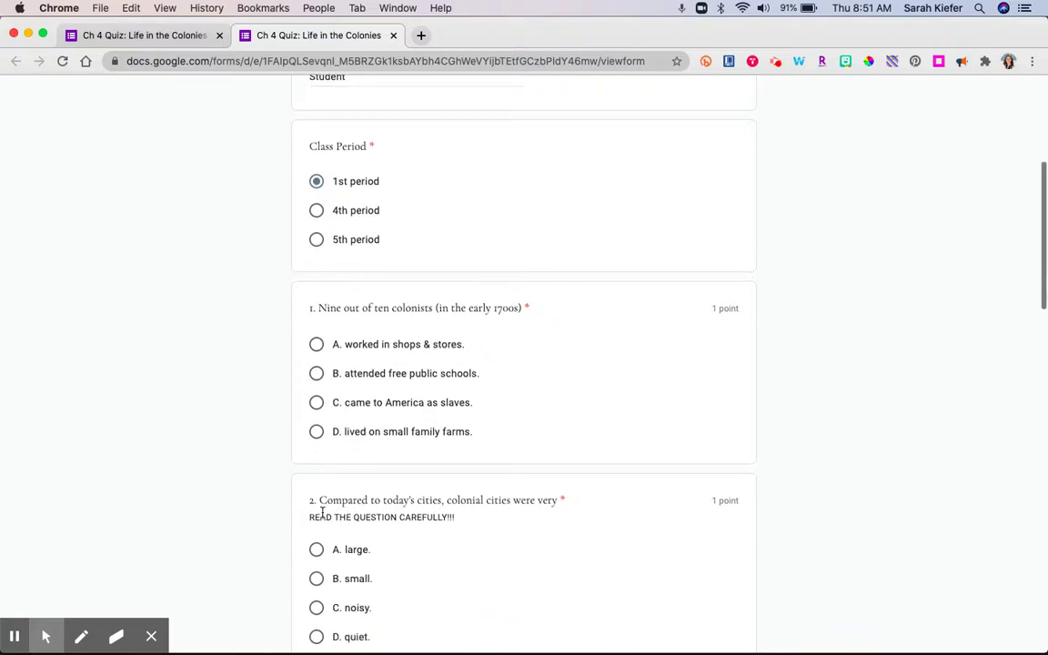
pyautogui.click(362, 403)
pyautogui.click(349, 550)
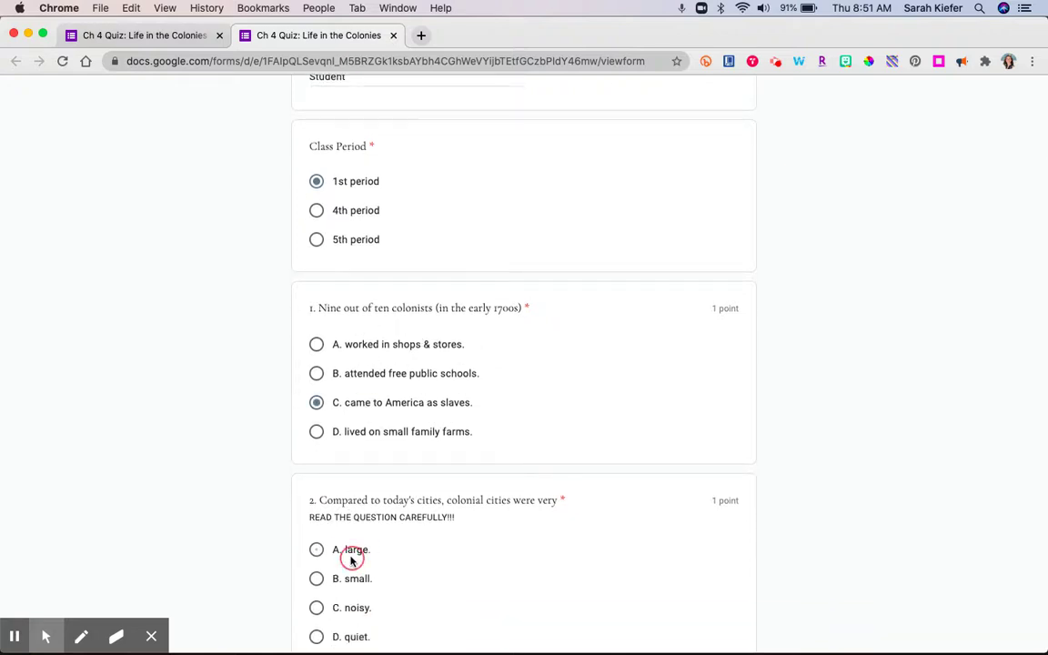
pyautogui.scroll(-3, 351, 557)
pyautogui.click(353, 563)
pyautogui.scroll(-3, 353, 562)
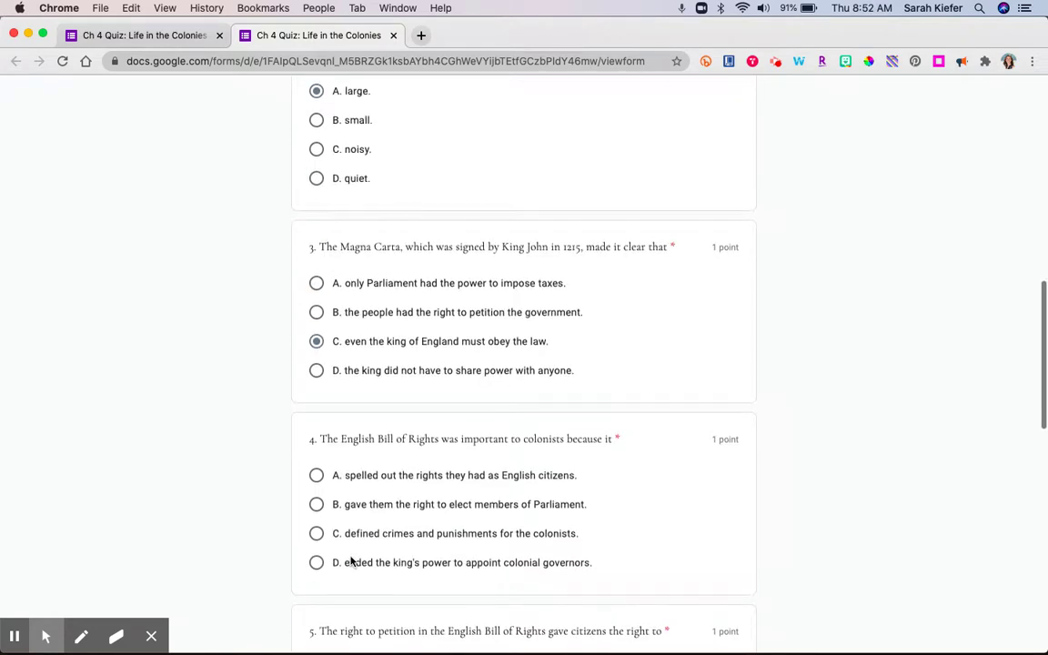
# - Answer question 4 with option A, question 5 with option A and question 6 with "A. forbid certain activities on Sunday."
pyautogui.click(376, 478)
pyautogui.scroll(-2, 373, 480)
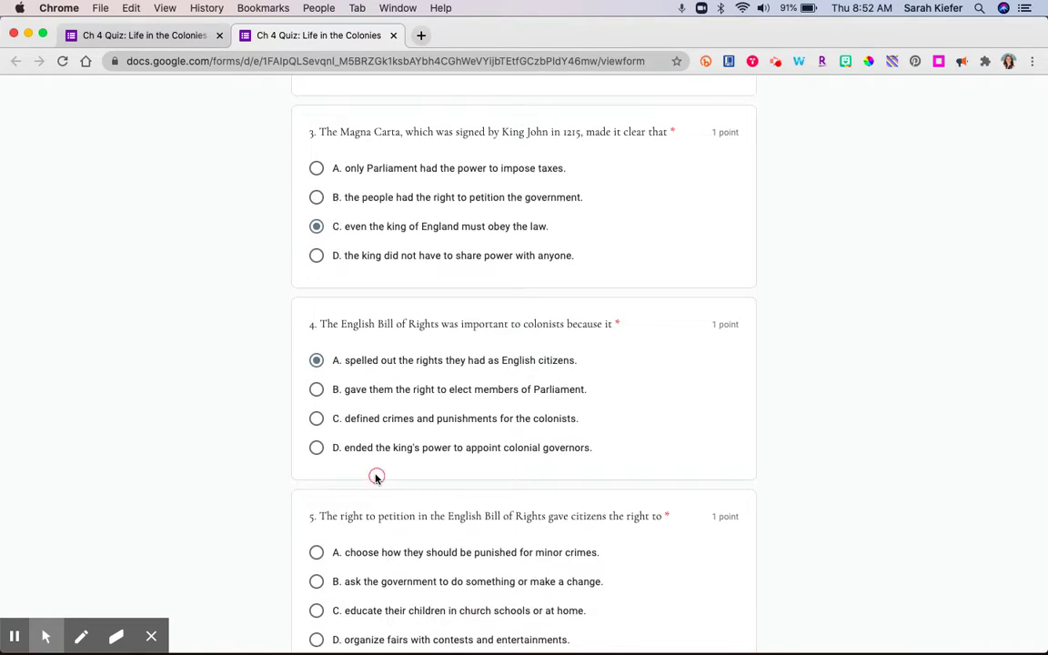
pyautogui.click(359, 555)
pyautogui.scroll(-3, 360, 558)
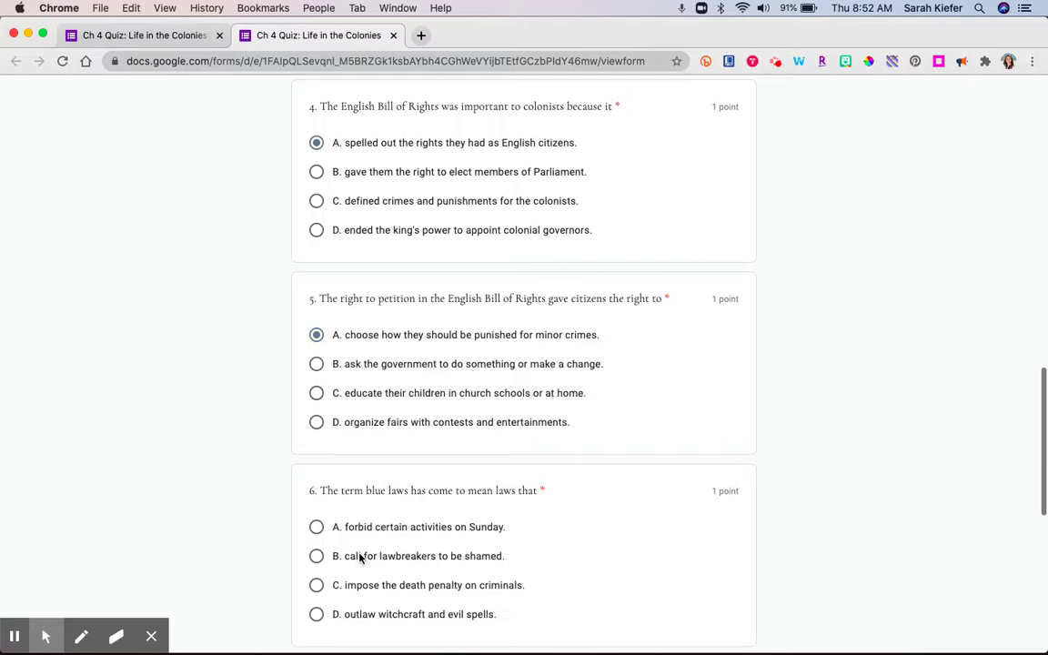
pyautogui.click(361, 557)
pyautogui.scroll(-3, 361, 557)
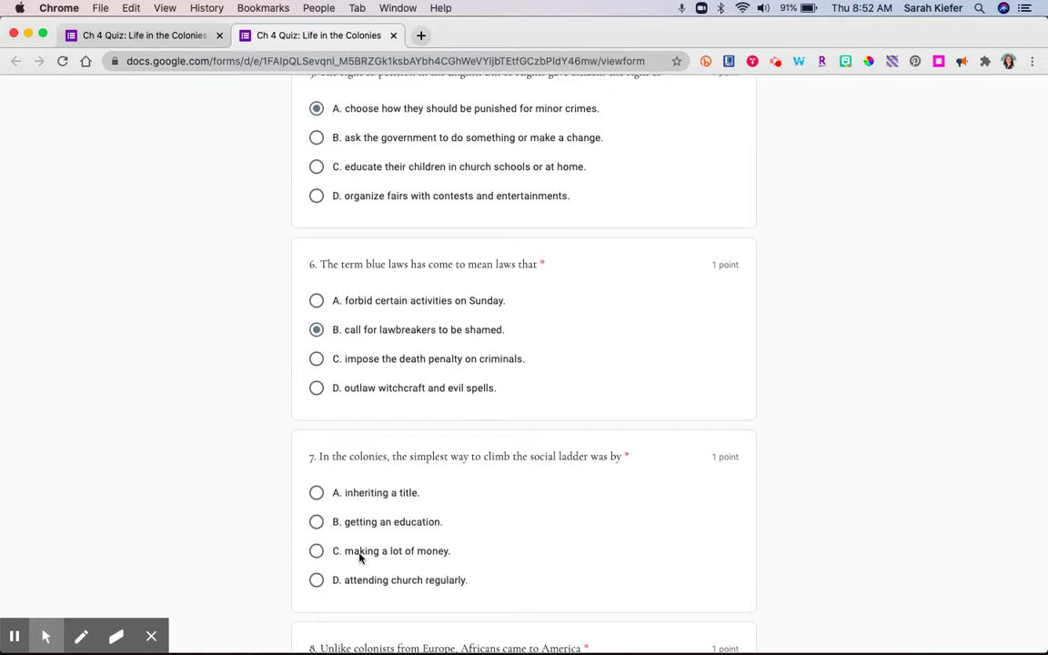
pyautogui.click(407, 303)
# - Answer question 7 with "C. making a lot of money." and question 8 with option D, and continue to the second section
pyautogui.click(387, 551)
pyautogui.scroll(-3, 385, 554)
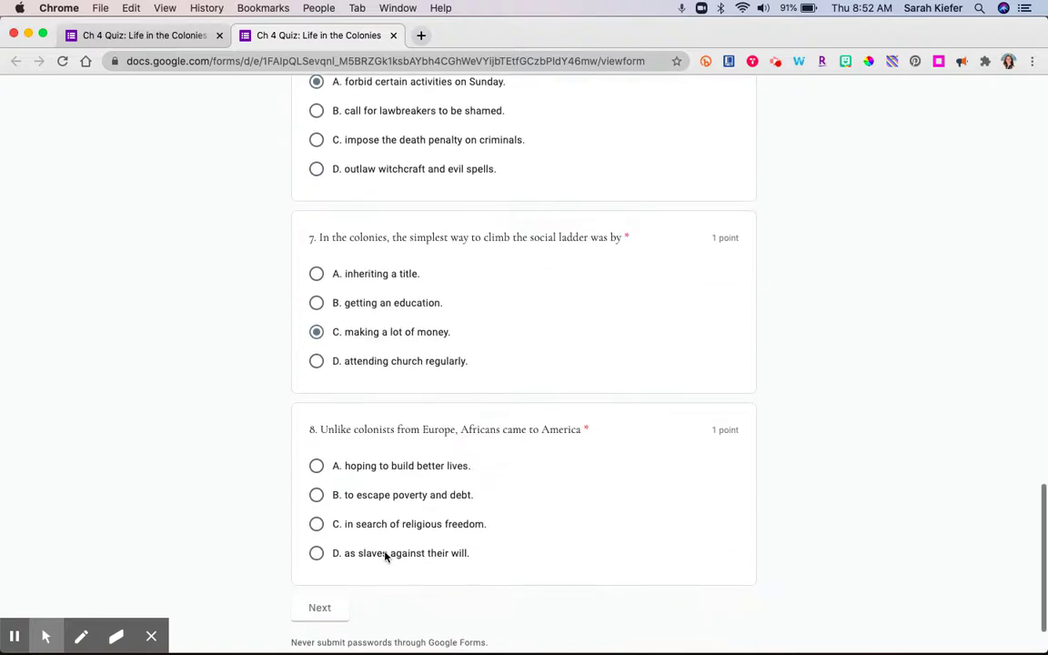
pyautogui.click(403, 468)
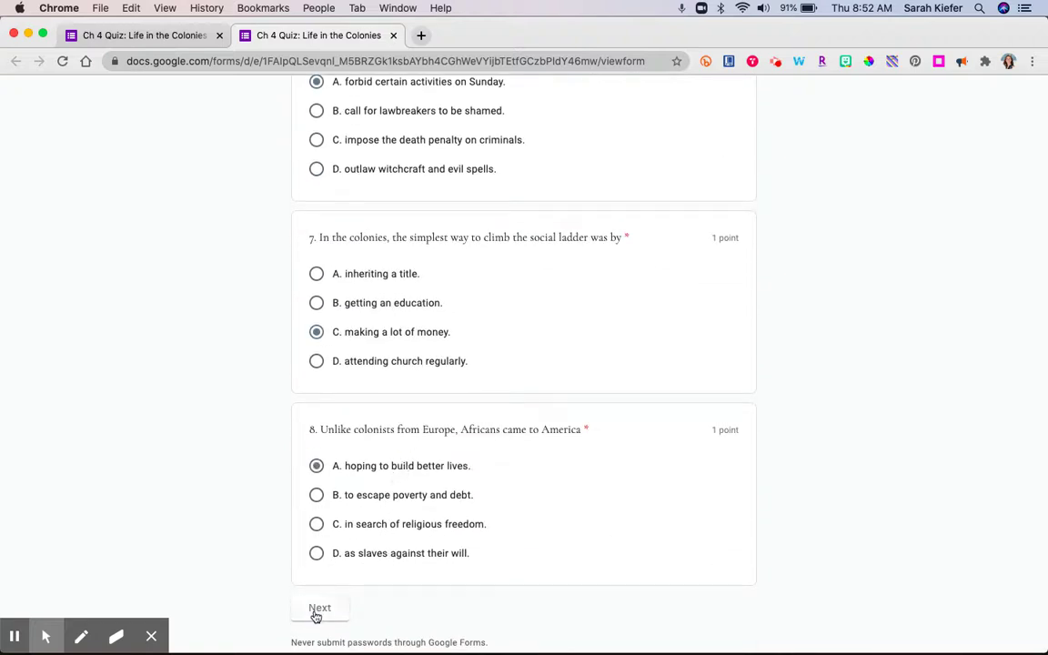
pyautogui.click(366, 556)
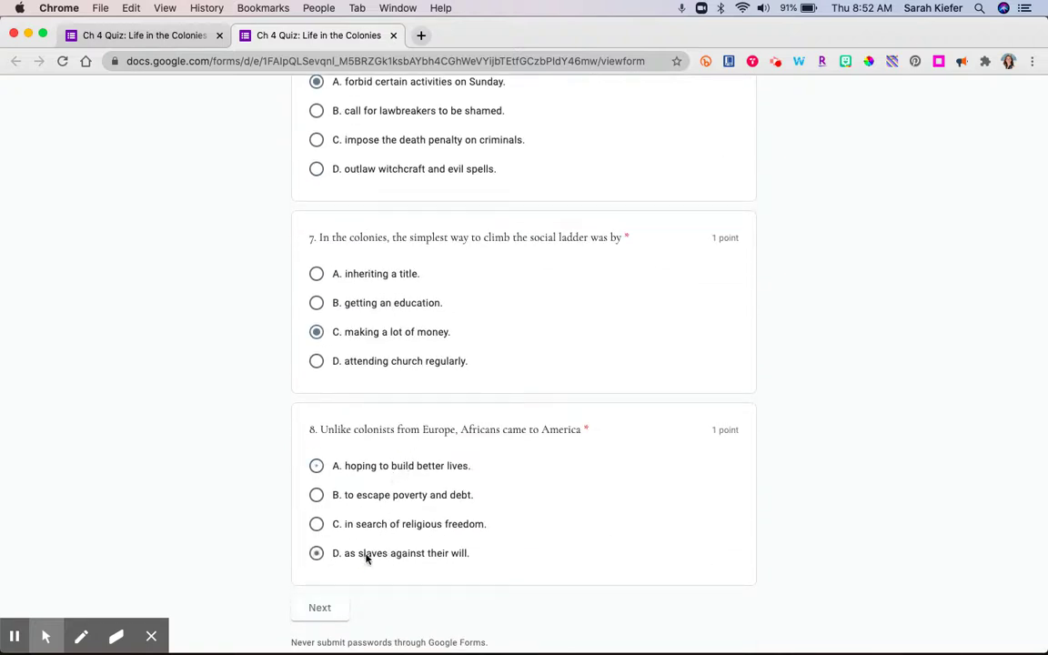
pyautogui.click(321, 608)
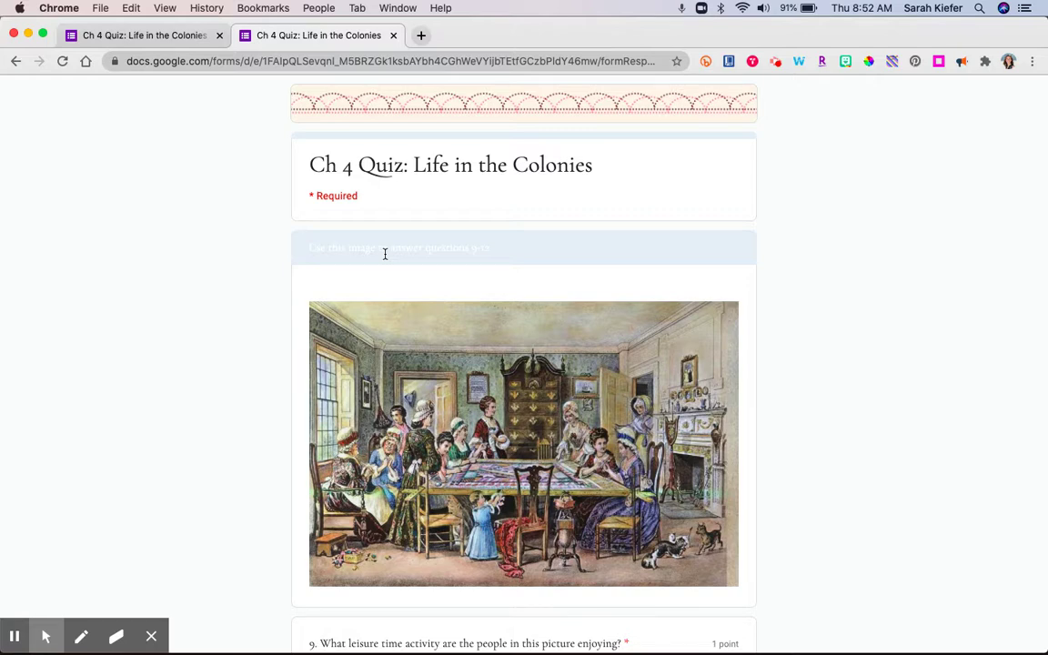
# - Answer question 9 about the picture with "C. quilting bee" and question 10 with "B. style of dress."
pyautogui.scroll(-5, 385, 253)
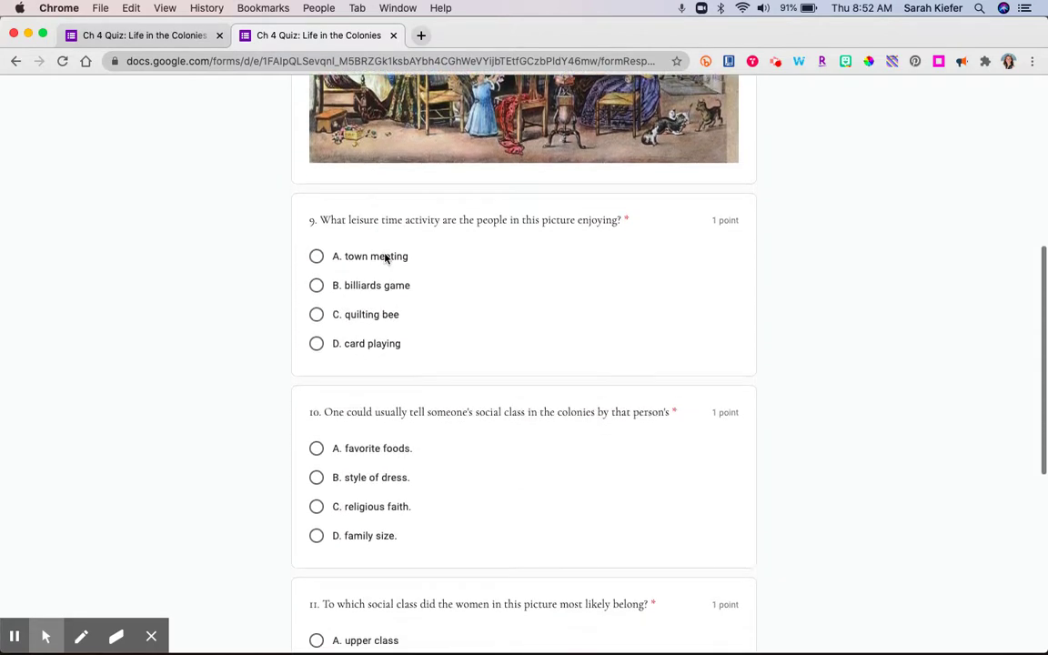
pyautogui.click(384, 257)
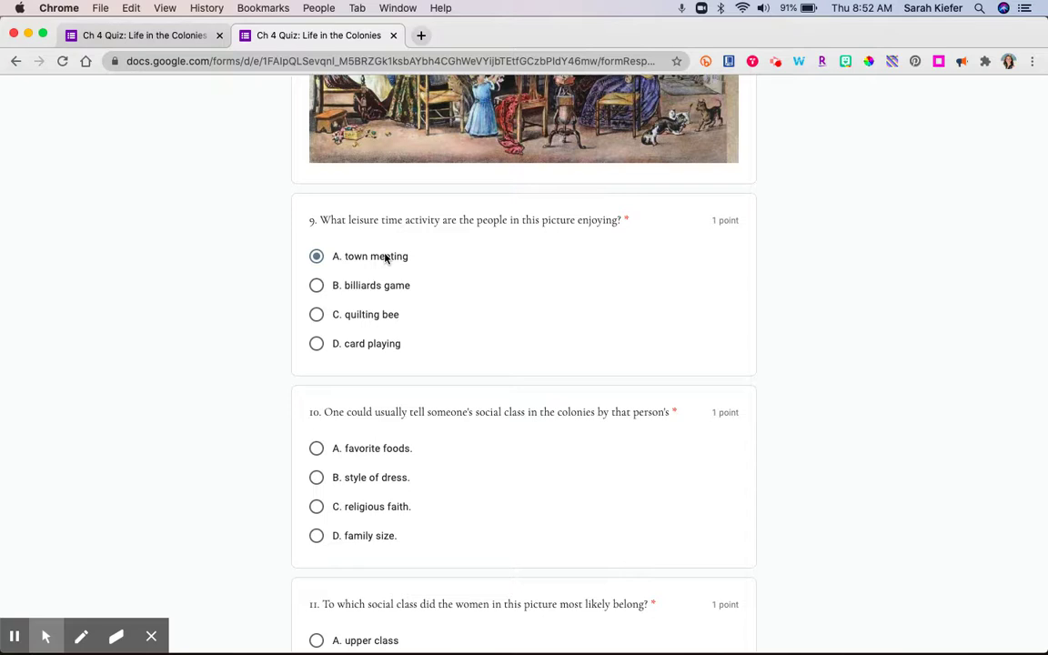
pyautogui.click(372, 318)
pyautogui.click(395, 479)
pyautogui.scroll(-3, 395, 479)
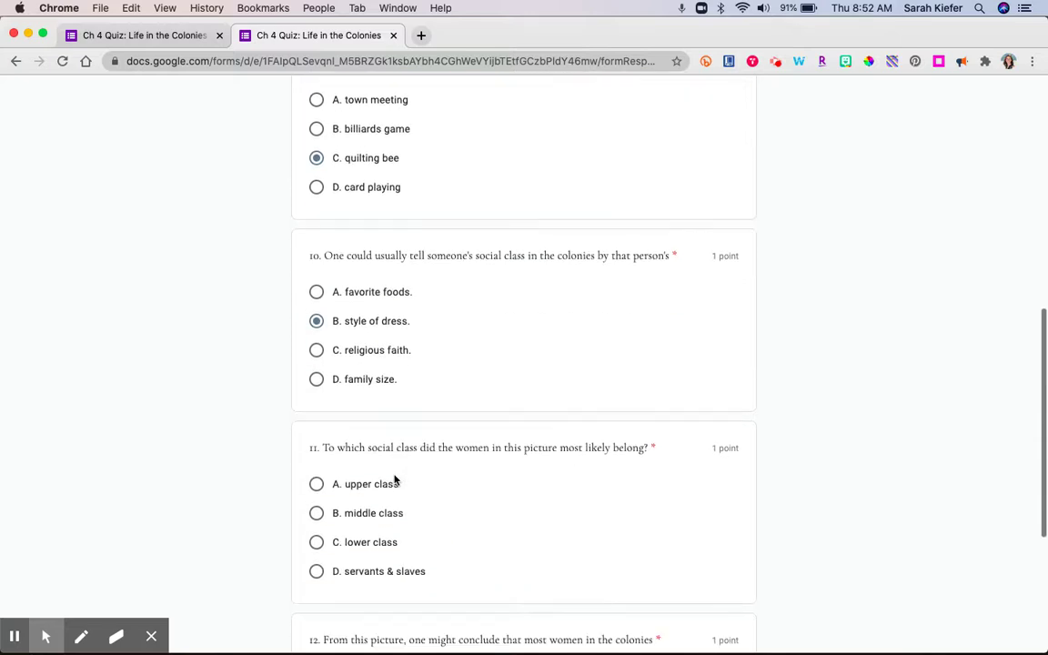
# - Answer question 11 with "A. upper class" and question 12 with "D. mixed work and play when possible.", and submit the quiz
pyautogui.click(386, 492)
pyautogui.scroll(-5, 385, 492)
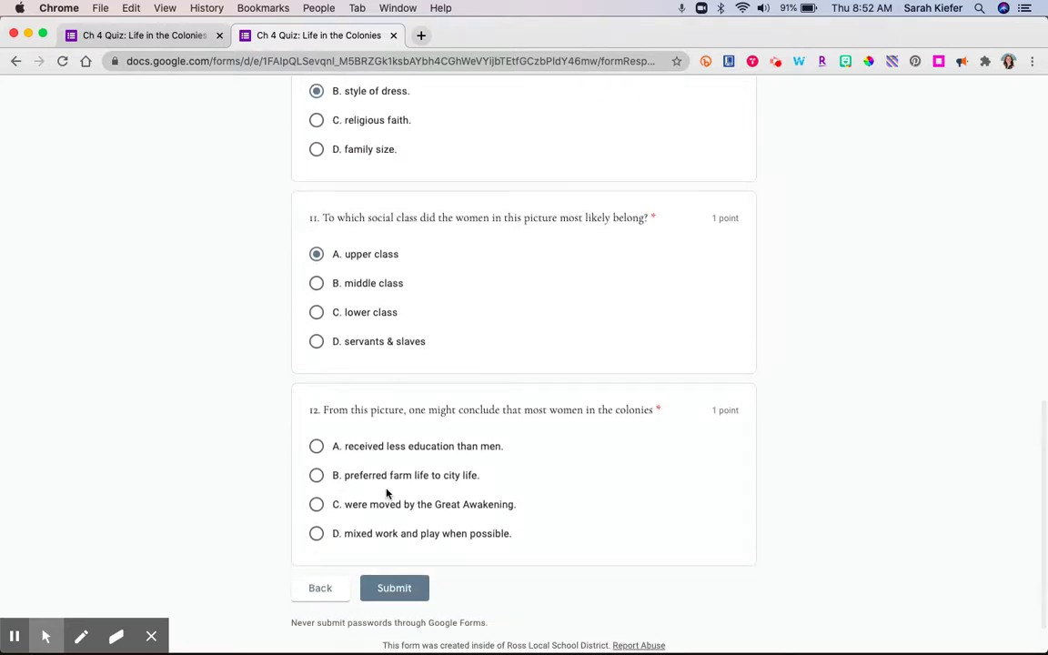
pyautogui.click(380, 540)
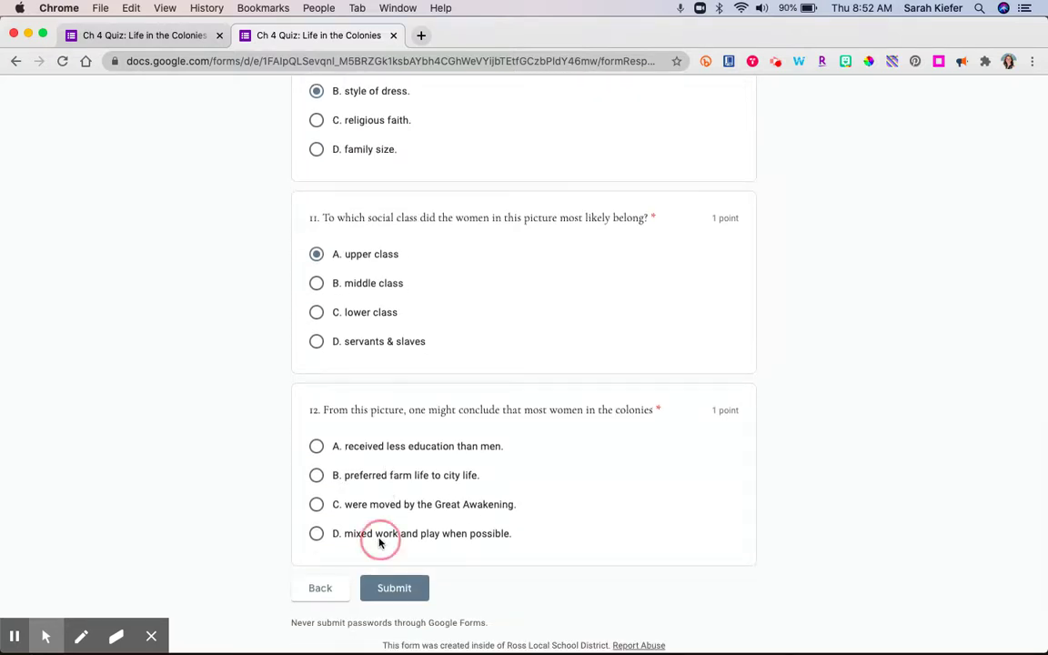
pyautogui.click(389, 590)
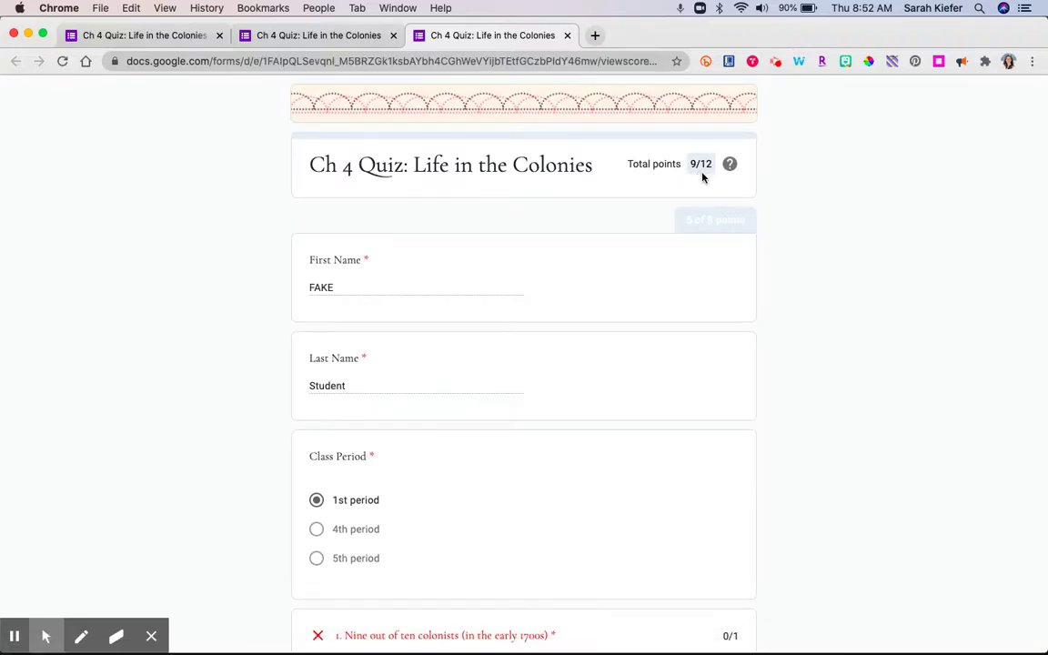
# - View the submission's score and examine the total points, the grading of questions 1 to 12 and the feedback on question 1
pyautogui.scroll(-5, 553, 413)
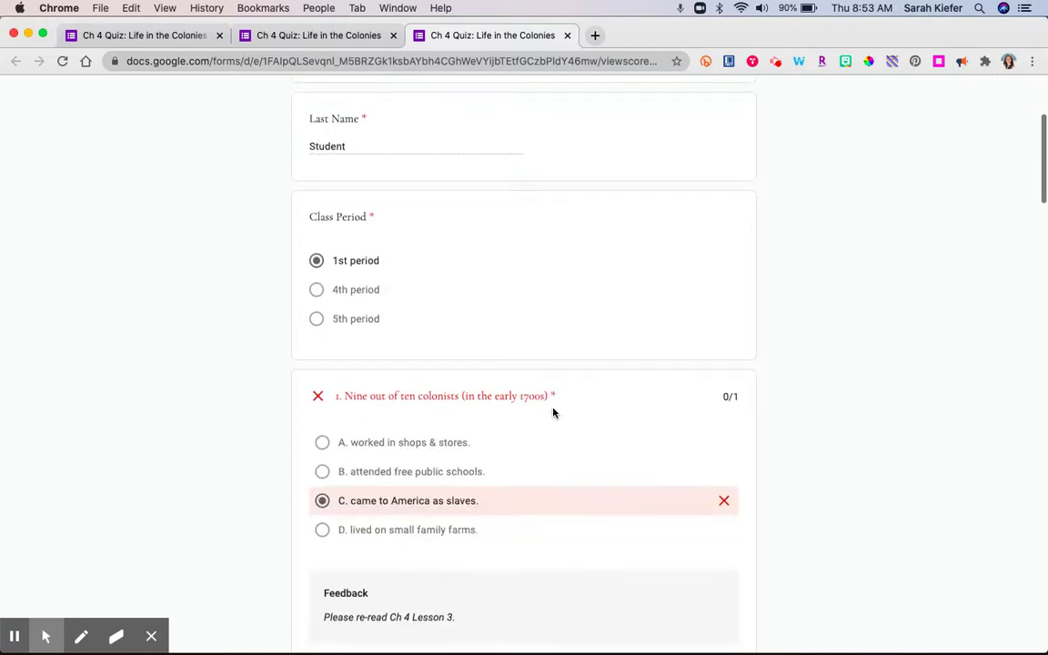
pyautogui.scroll(-1, 553, 413)
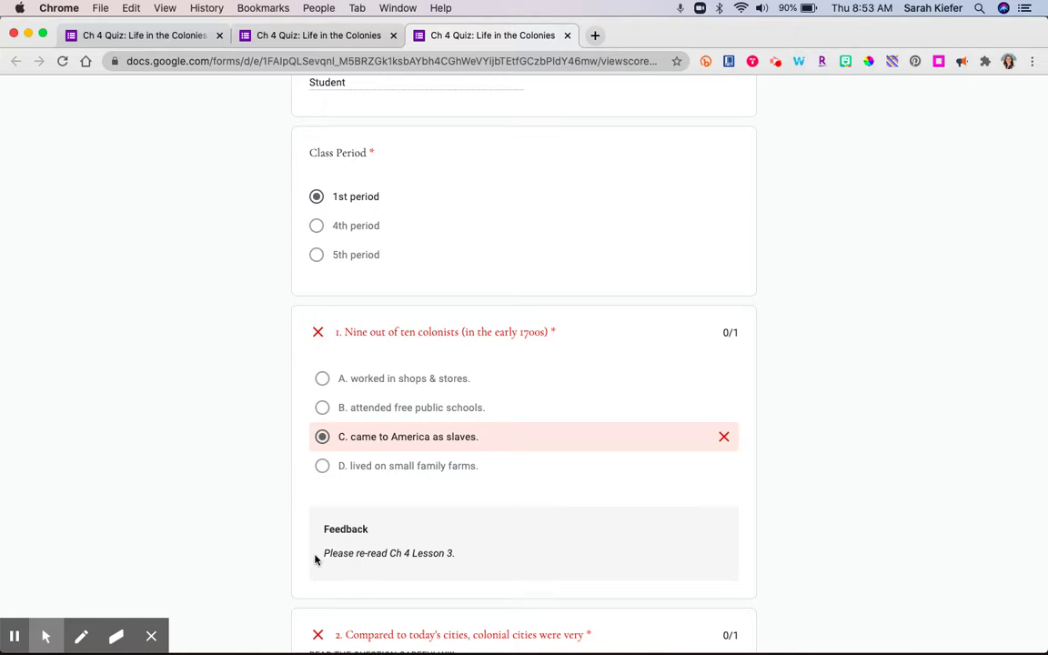
pyautogui.scroll(-3, 438, 555)
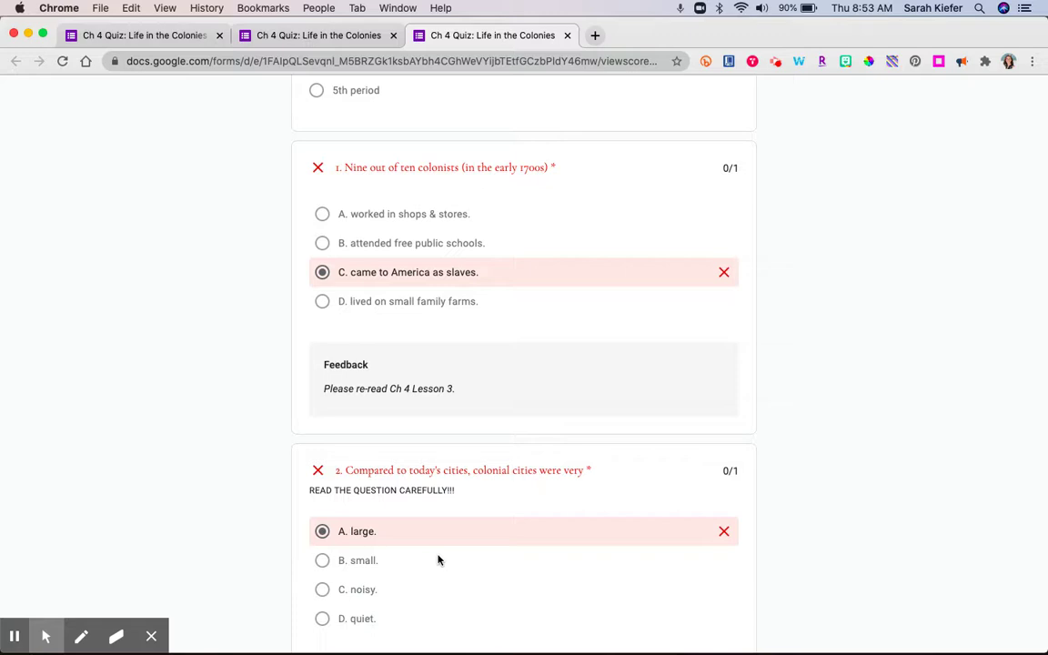
pyautogui.scroll(-9, 438, 559)
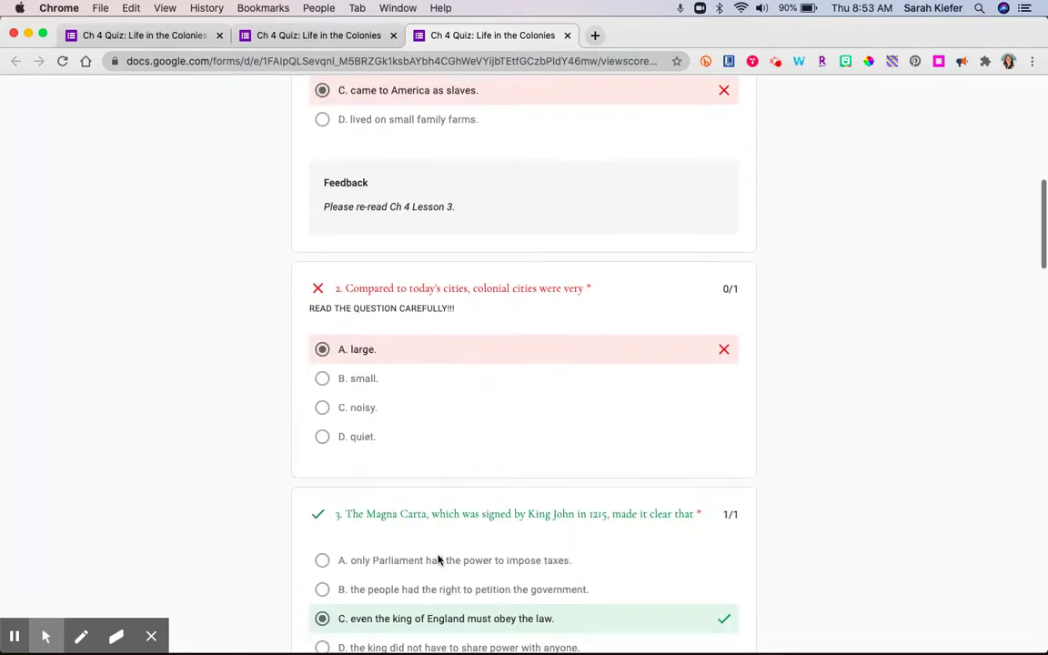
pyautogui.scroll(-14, 437, 559)
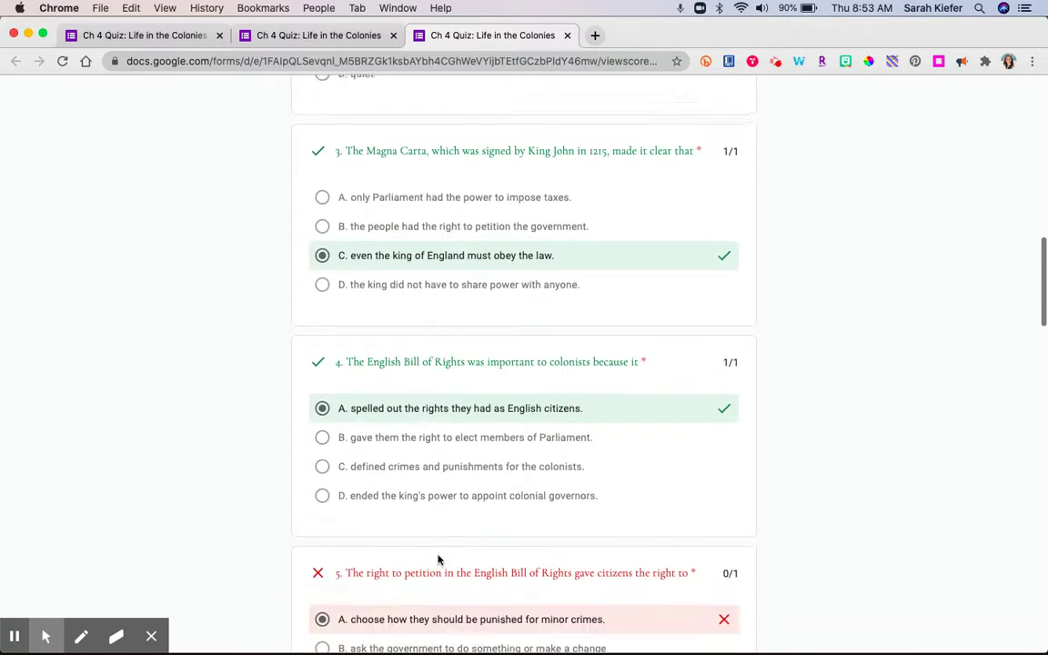
pyautogui.scroll(-12, 438, 559)
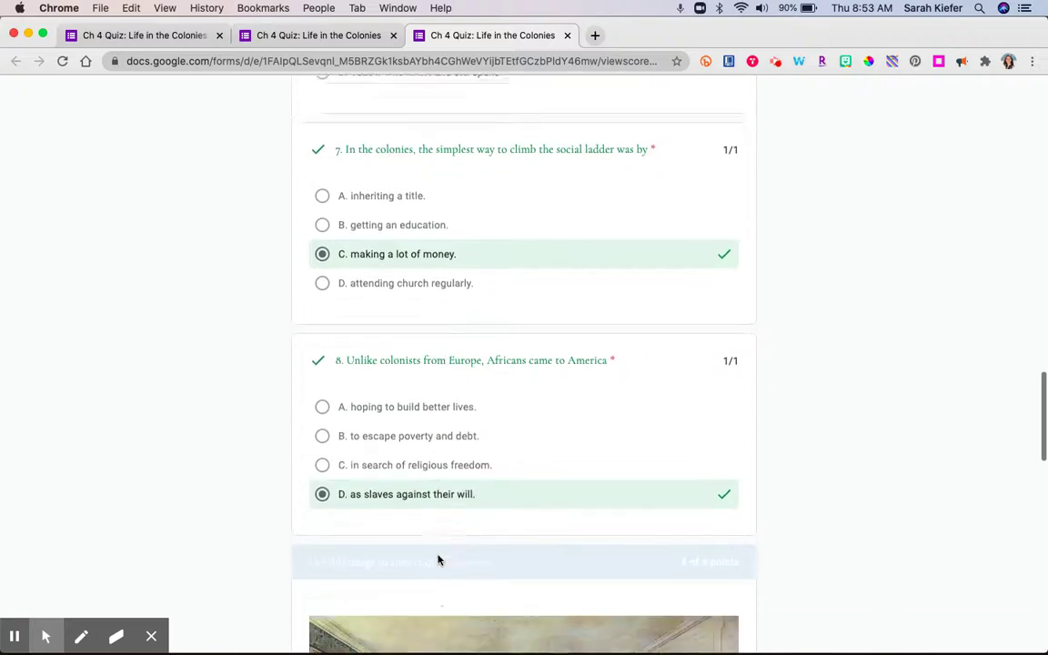
pyautogui.scroll(-10, 437, 560)
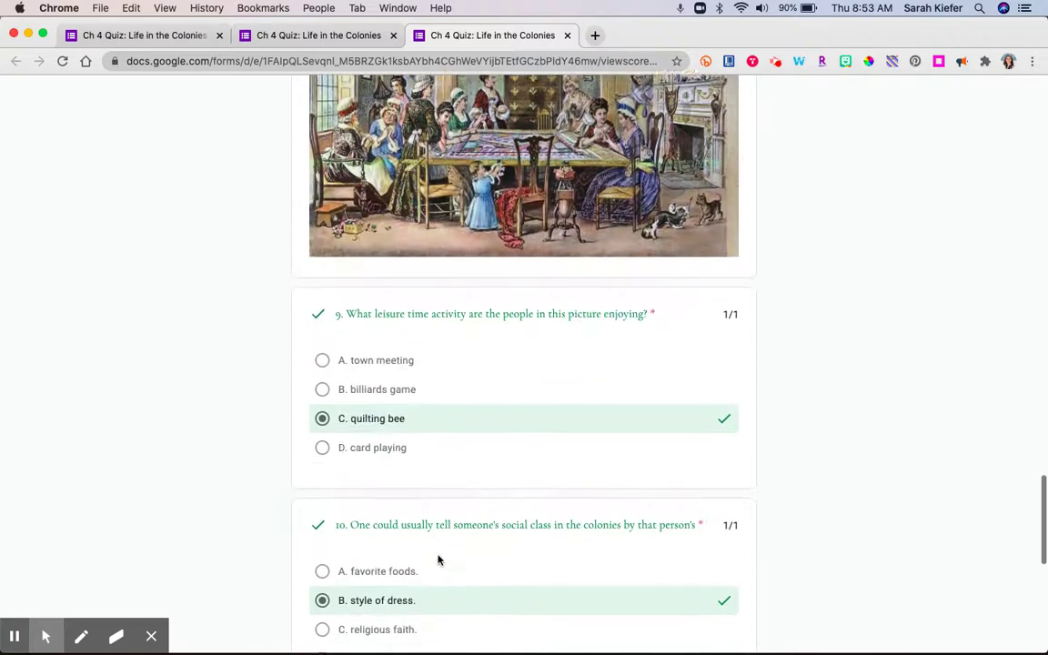
pyautogui.scroll(-3, 438, 560)
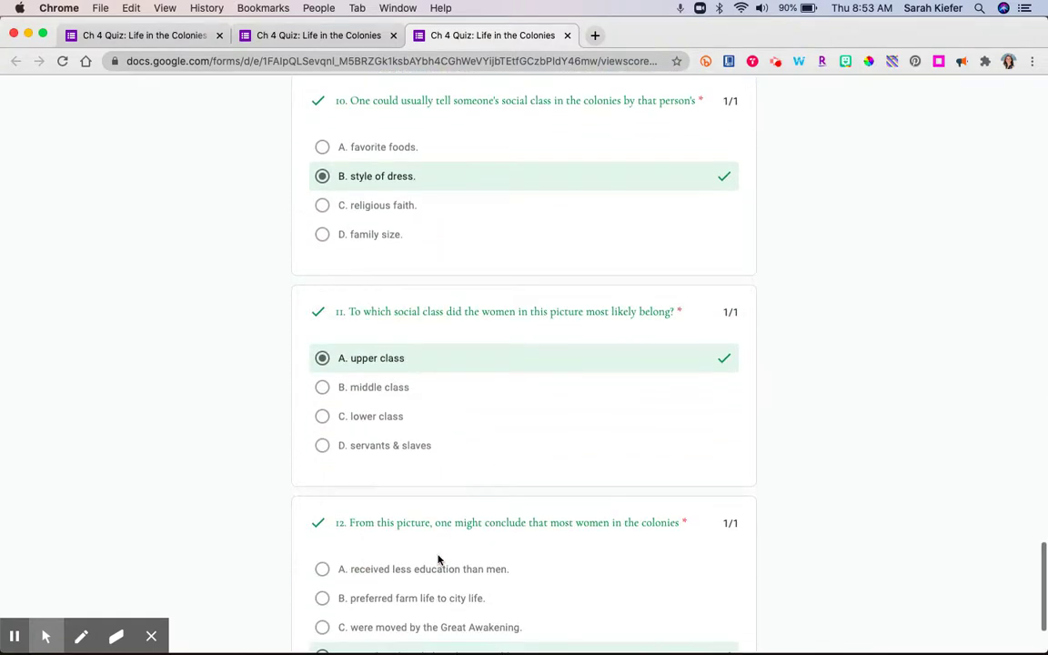